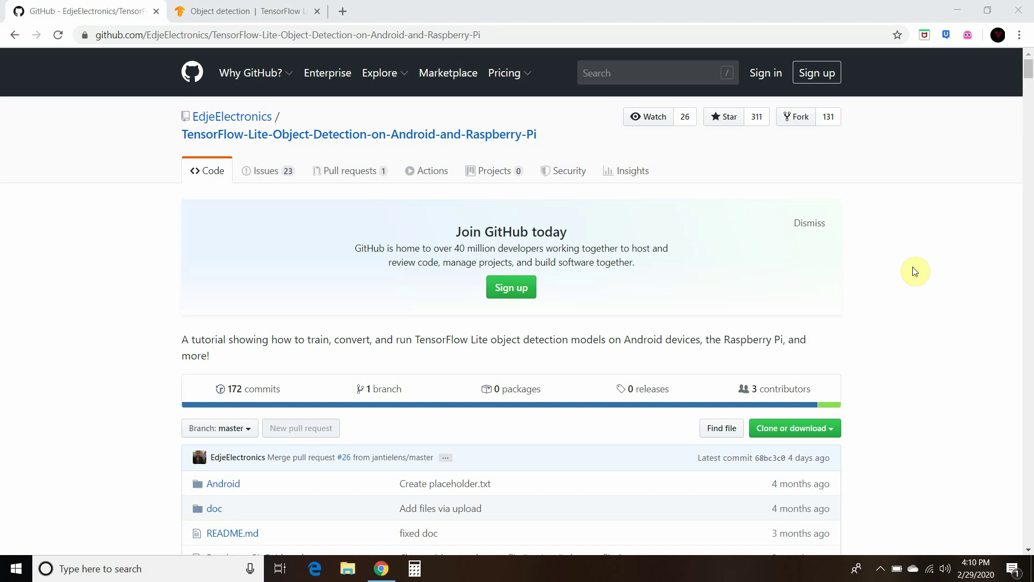
Connect to the Raspberry Pi at 192.168.1.183 via Remote Desktop and sign in with the account password
left_click(139, 570)
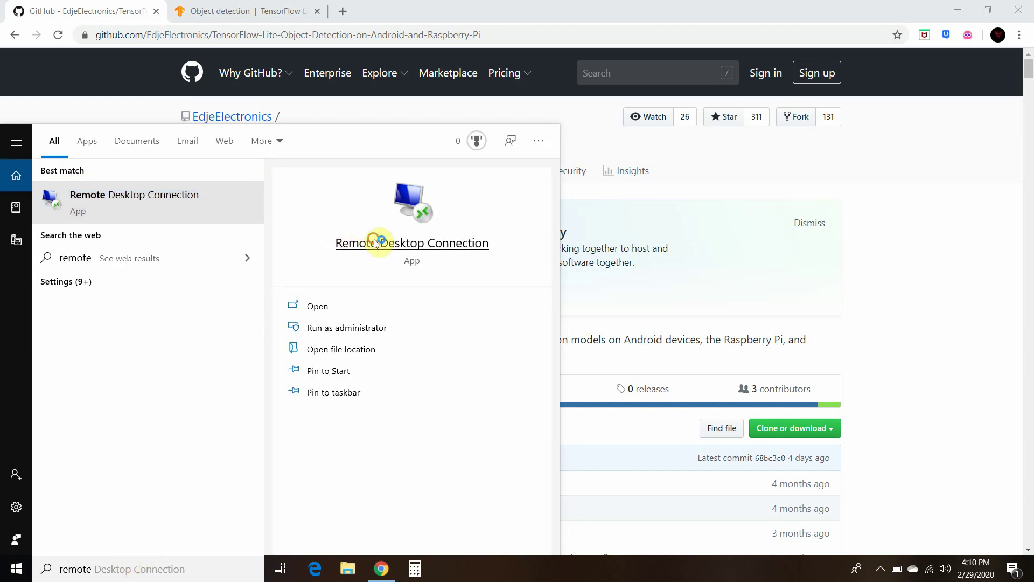
left_click(379, 240)
left_click(578, 253)
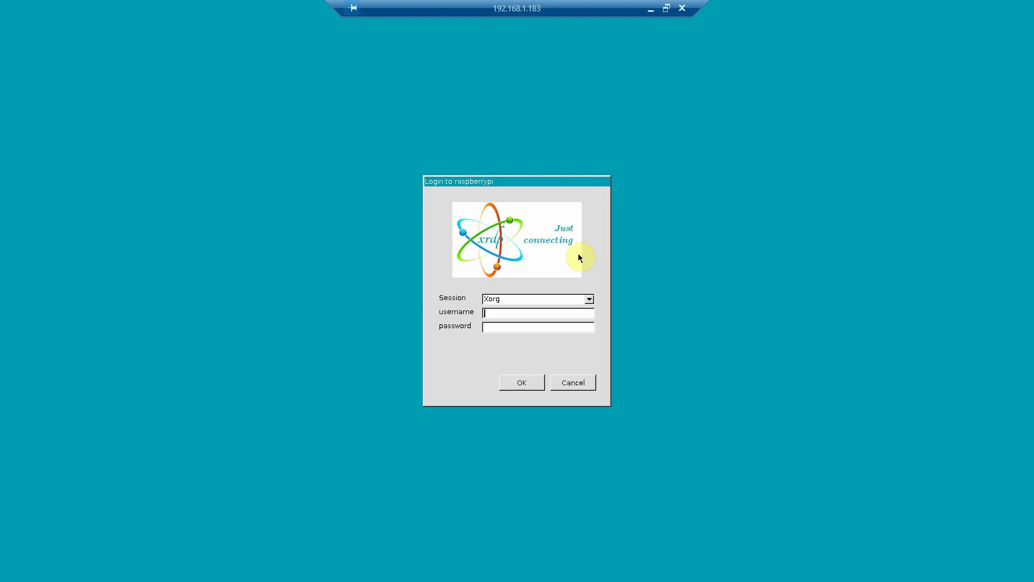
key("Return")
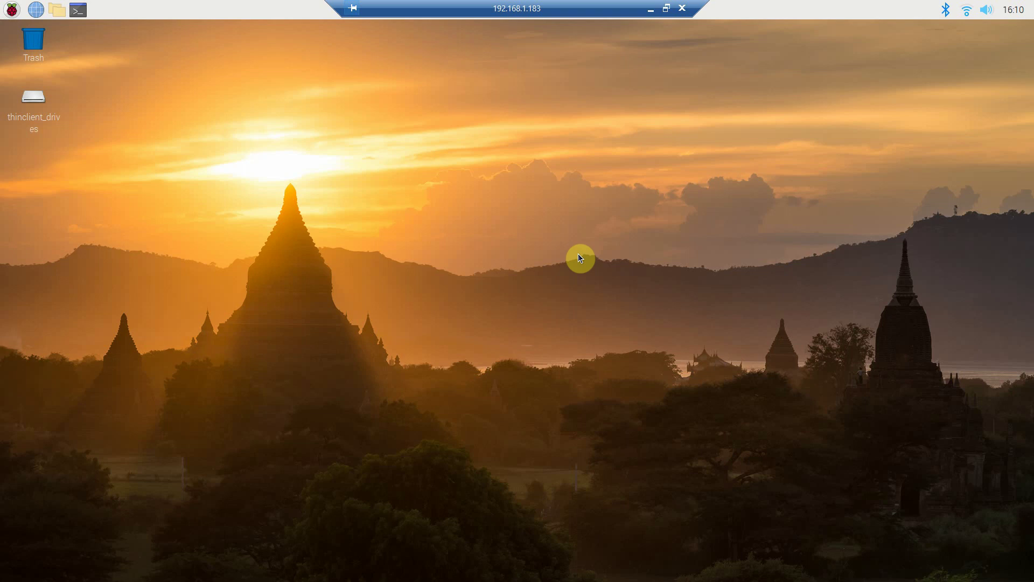
Open a Pi terminal, zoom its text in four times, and move it toward the upper left
left_click(78, 11)
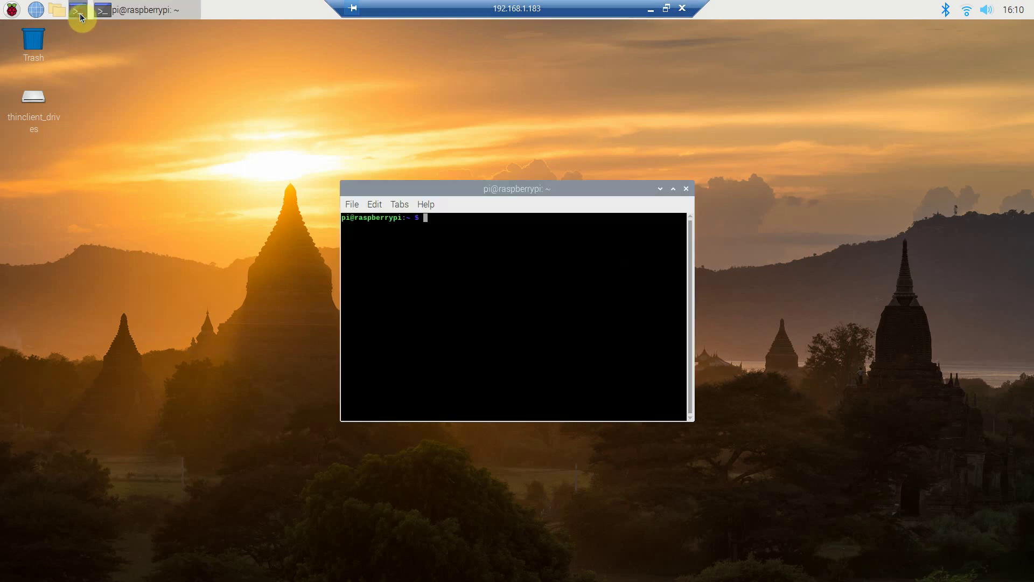
left_click(373, 204)
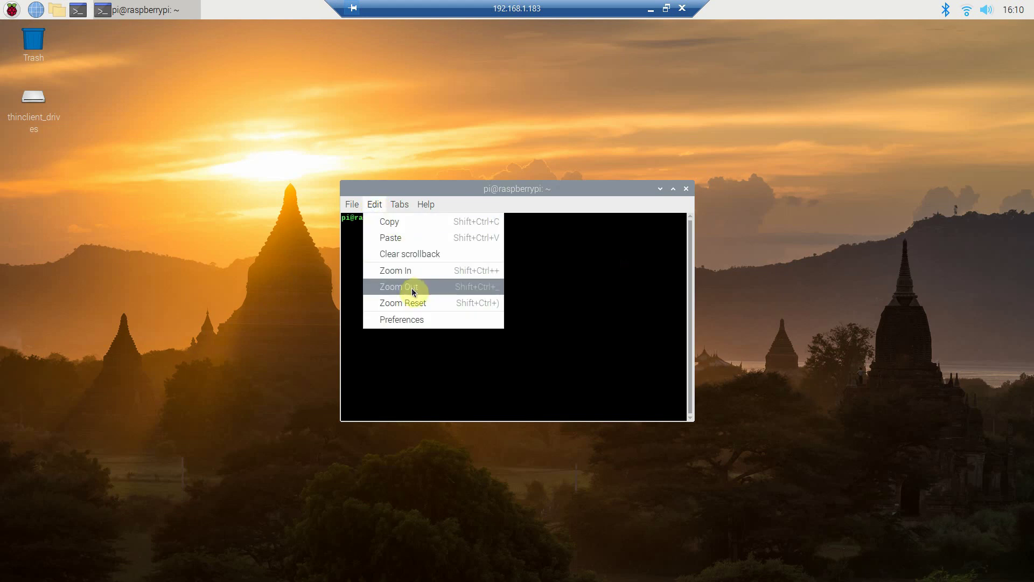
left_click(414, 270)
left_click(376, 205)
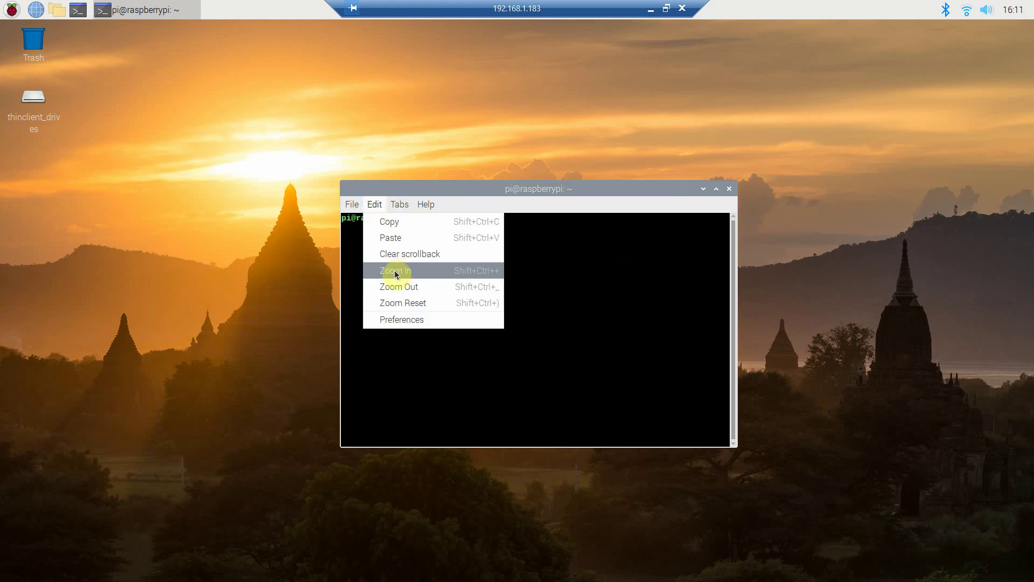
left_click(398, 270)
left_click(377, 205)
left_click(397, 270)
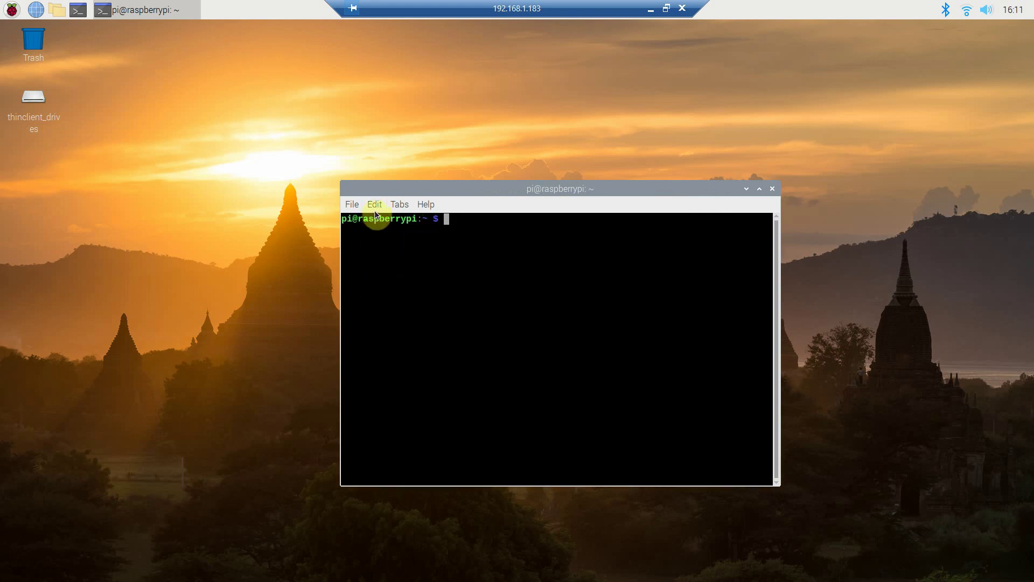
left_click(375, 205)
left_click(413, 269)
left_click_drag(496, 189, 385, 160)
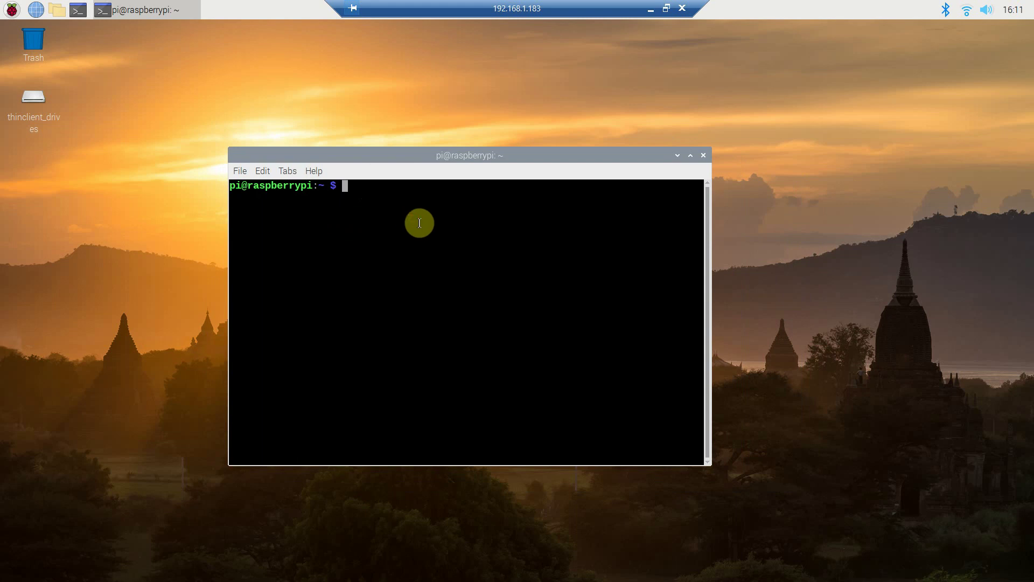
Type sudo apt-get update, change it to upgrade, then erase the command
type("sudo apt-get update")
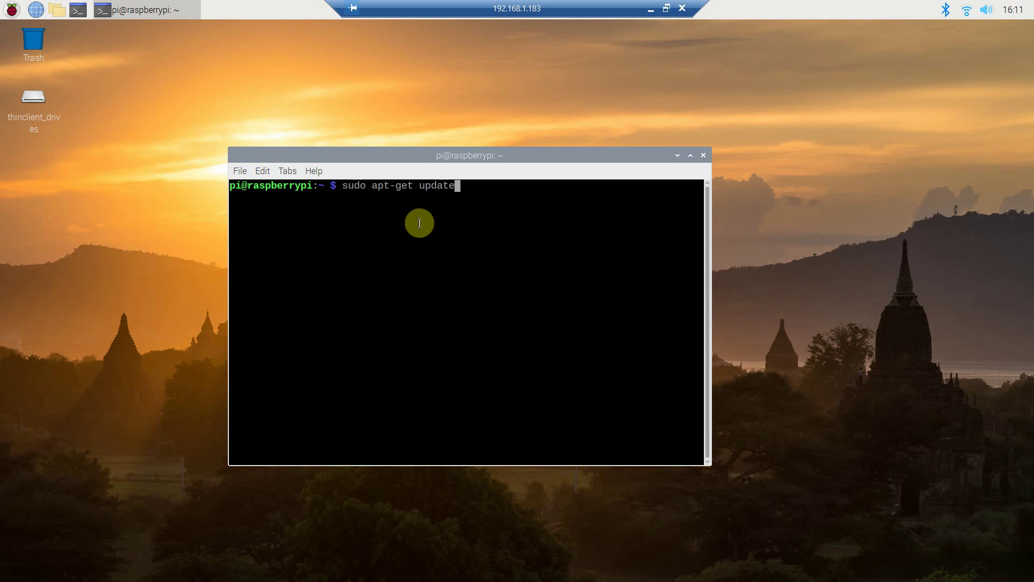
key("BackSpace")
key("BackSpace")
key("BackSpace")
key("BackSpace")
key("BackSpace")
type("pgrade")
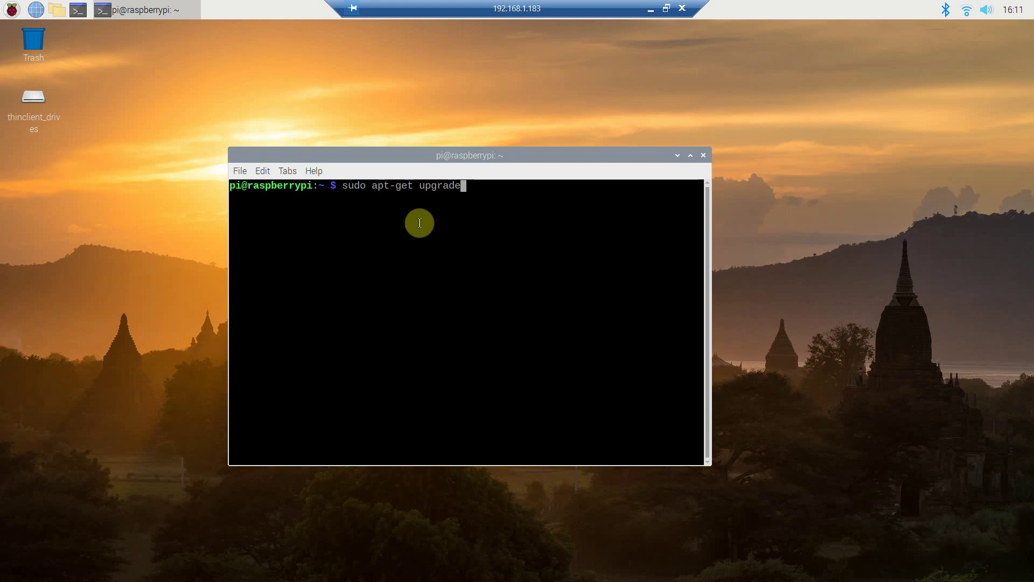
key("BackSpace")
key("BackSpace")
key("BackSpace")
key("BackSpace")
key("BackSpace")
key("BackSpace")
key("BackSpace")
key("BackSpace")
key("BackSpace")
key("BackSpace")
key("BackSpace")
key("BackSpace")
key("BackSpace")
key("BackSpace")
key("BackSpace")
key("BackSpace")
key("BackSpace")
key("BackSpace")
key("BackSpace")
key("BackSpace")
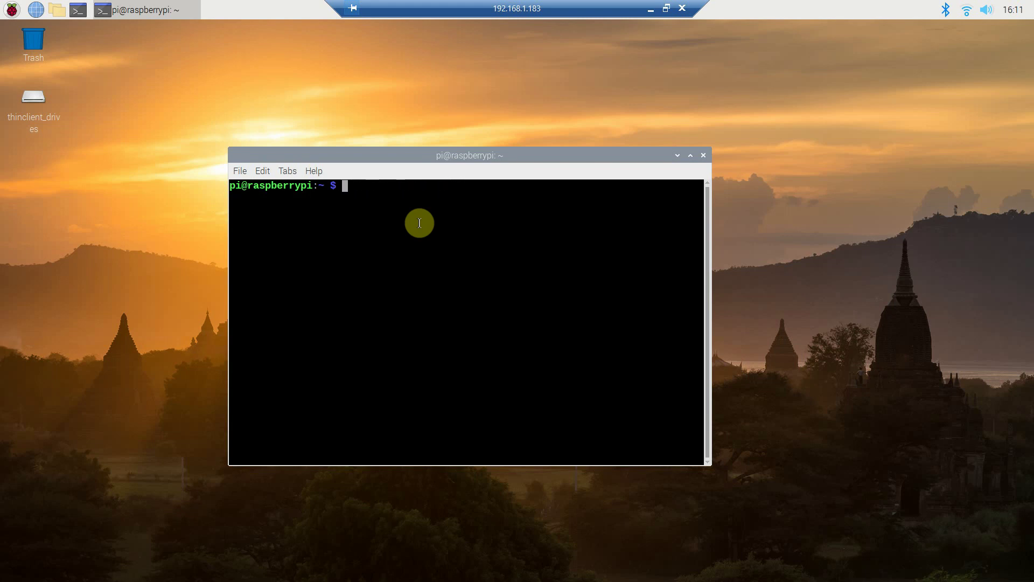
Start a 'git clone ' command at the prompt, staying in the terminal
type("git clone")
key("alt+Tab")
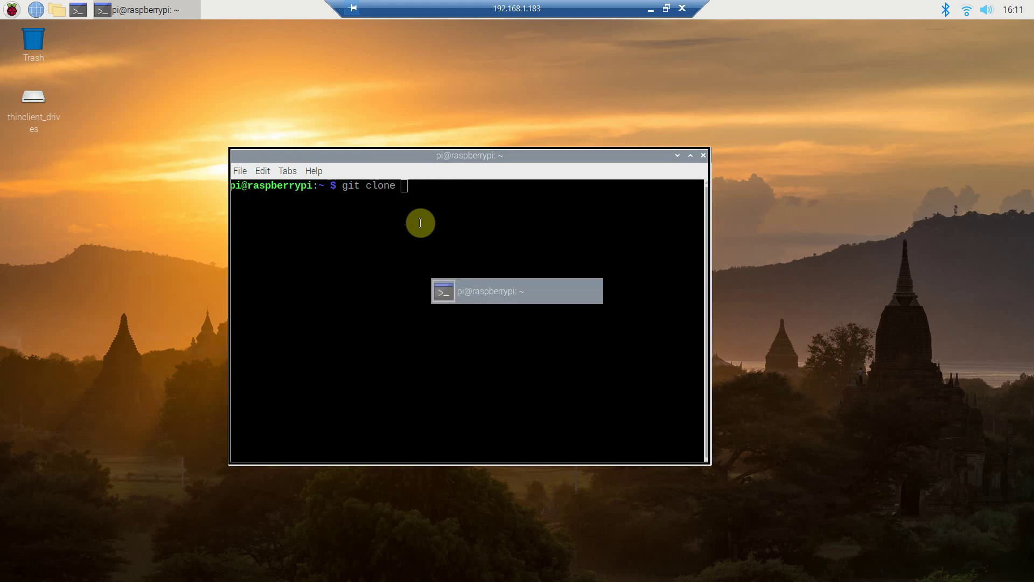
key("alt+Tab")
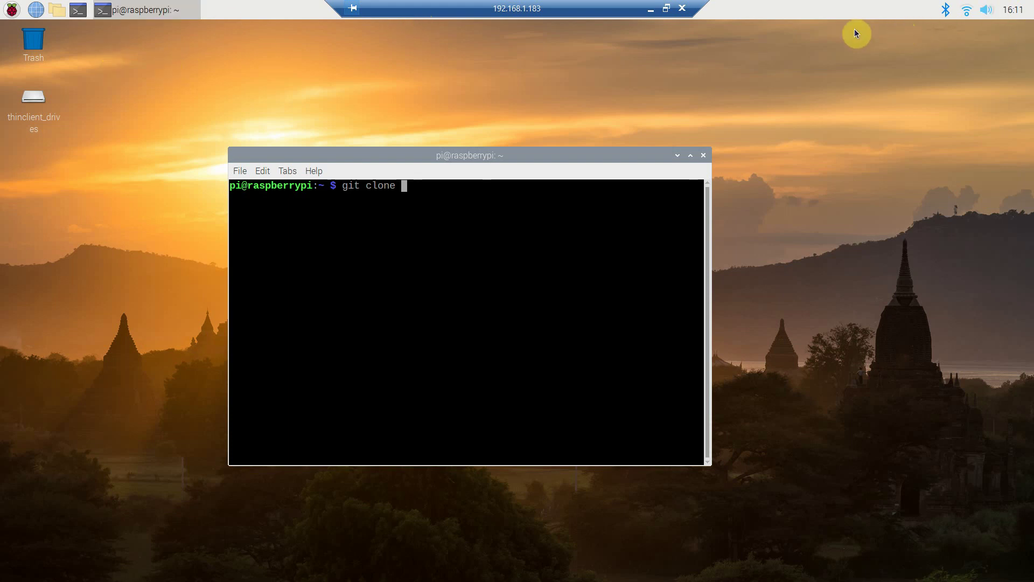
Copy the GitHub repository URL from Chrome's address bar and return to the Pi session
left_click(649, 10)
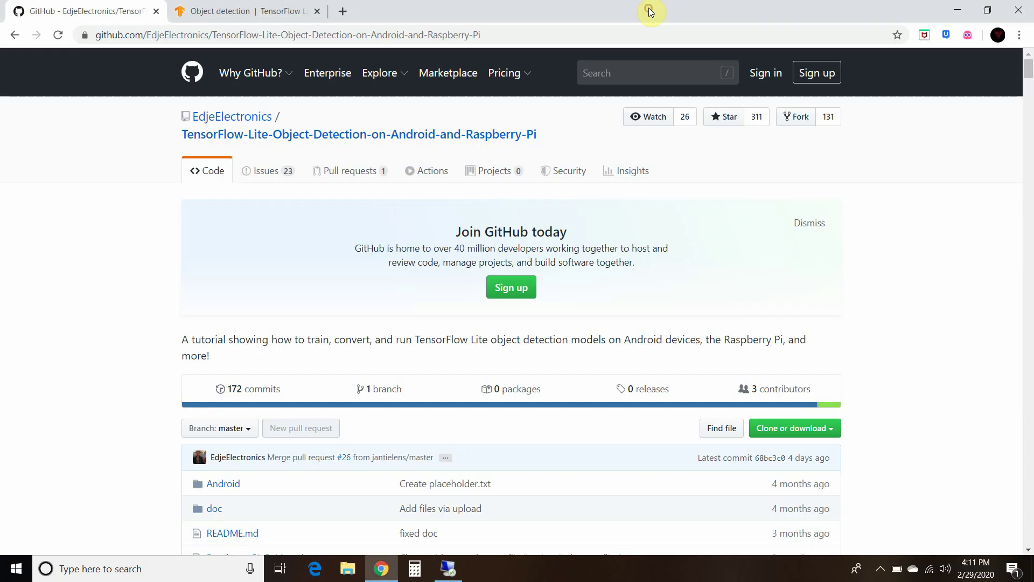
left_click(297, 34)
key("ctrl+c")
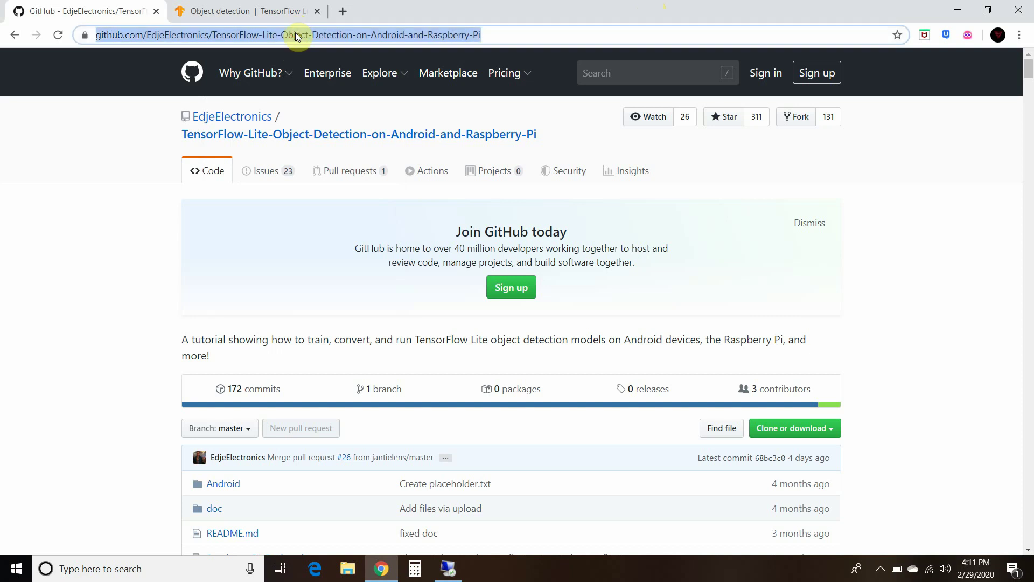
left_click(448, 569)
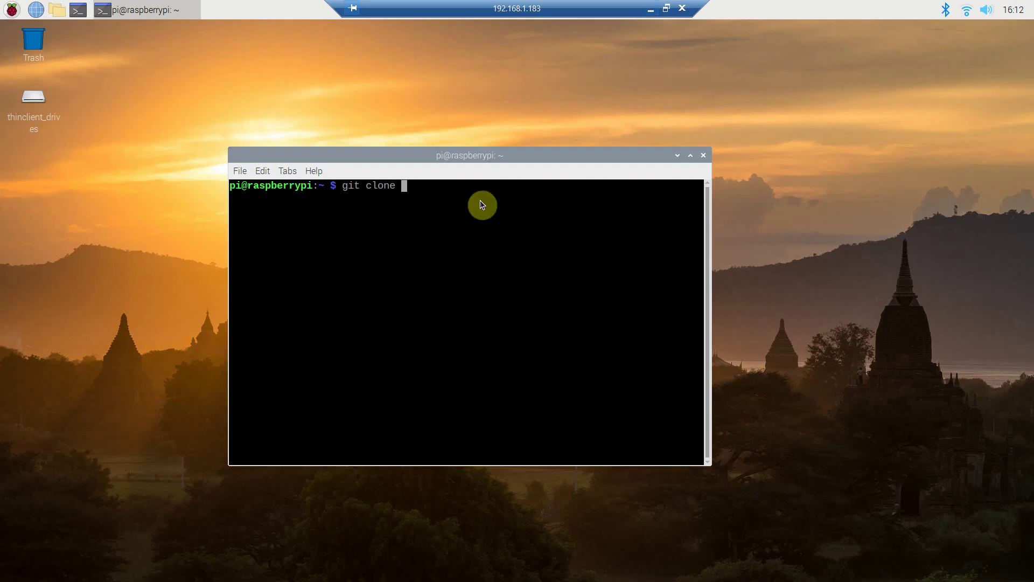
Paste the repository URL after git clone, append .git, then erase the whole command
right_click(407, 188)
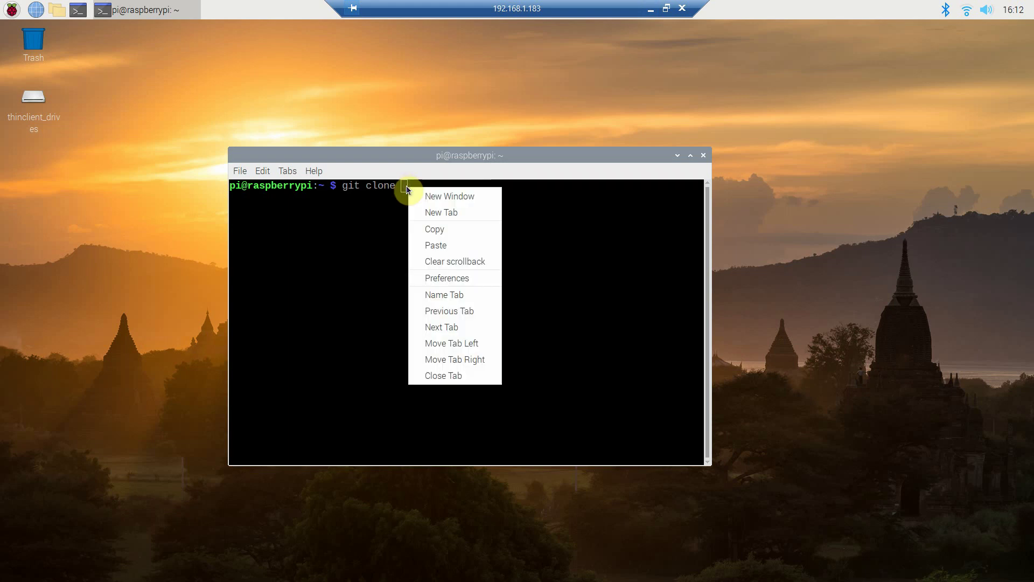
left_click(436, 246)
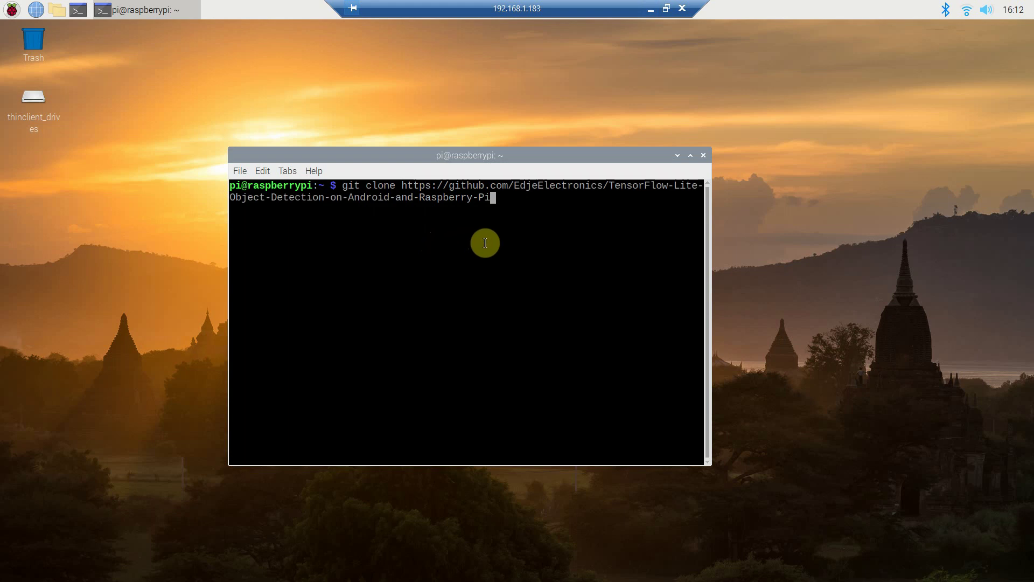
type(".git")
type("A")
key("BackSpace")
key("BackSpace")
key("BackSpace")
key("BackSpace")
key("BackSpace")
key("BackSpace")
key("BackSpace")
key("BackSpace")
key("BackSpace")
key("BackSpace")
key("BackSpace")
key("BackSpace")
key("BackSpace")
key("BackSpace")
key("BackSpace")
key("BackSpace")
key("BackSpace")
key("BackSpace")
key("BackSpace")
key("BackSpace")
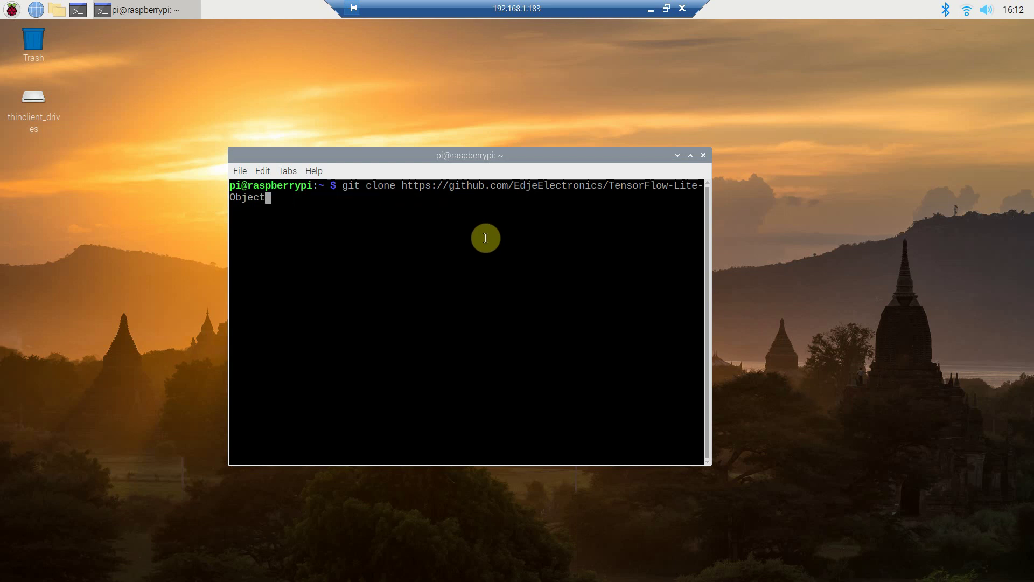
key("BackSpace")
key("BackSpace")
key("BackSpace")
key("BackSpace")
key("BackSpace")
key("BackSpace")
key("BackSpace")
key("BackSpace")
key("BackSpace")
key("BackSpace")
key("BackSpace")
key("BackSpace")
key("BackSpace")
key("BackSpace")
key("BackSpace")
key("BackSpace")
key("BackSpace")
key("BackSpace")
key("BackSpace")
key("BackSpace")
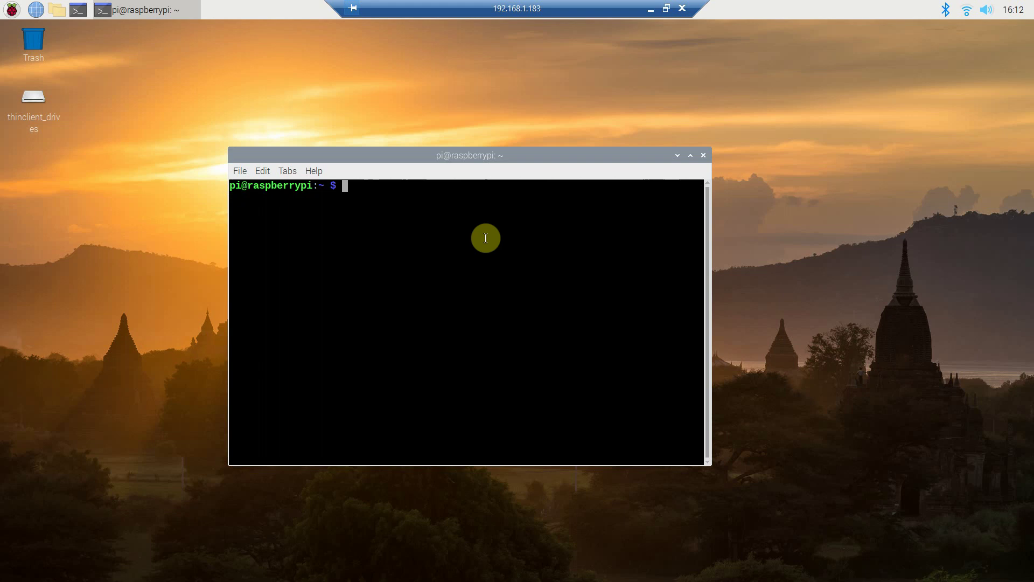
Type mv TensorFlow-Lite-Object-Detection-on-Android-and-Raspberry-Pi/ tflite1, correcting underscores to hyphens
type("mv Tensor")
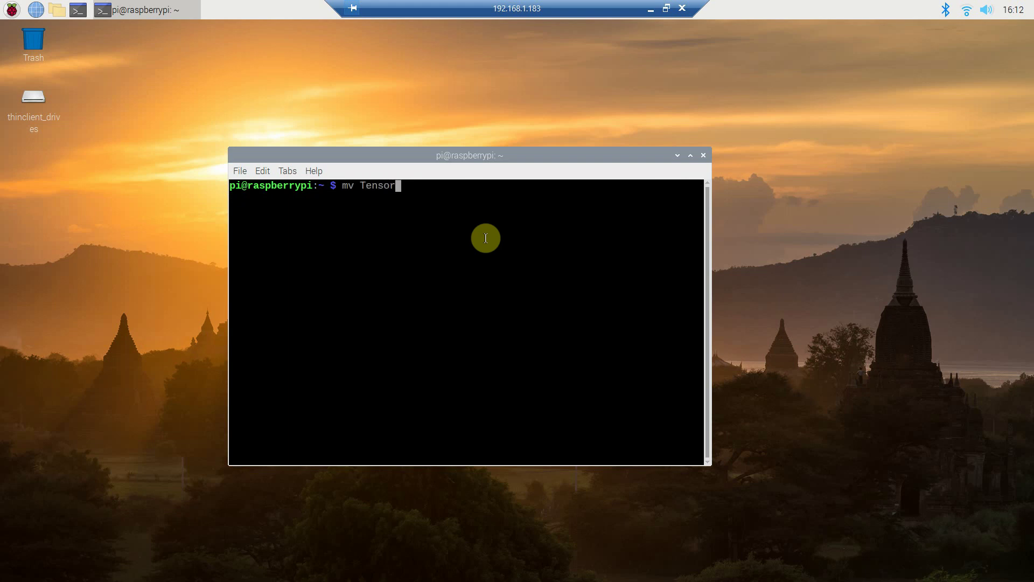
type("Flow_")
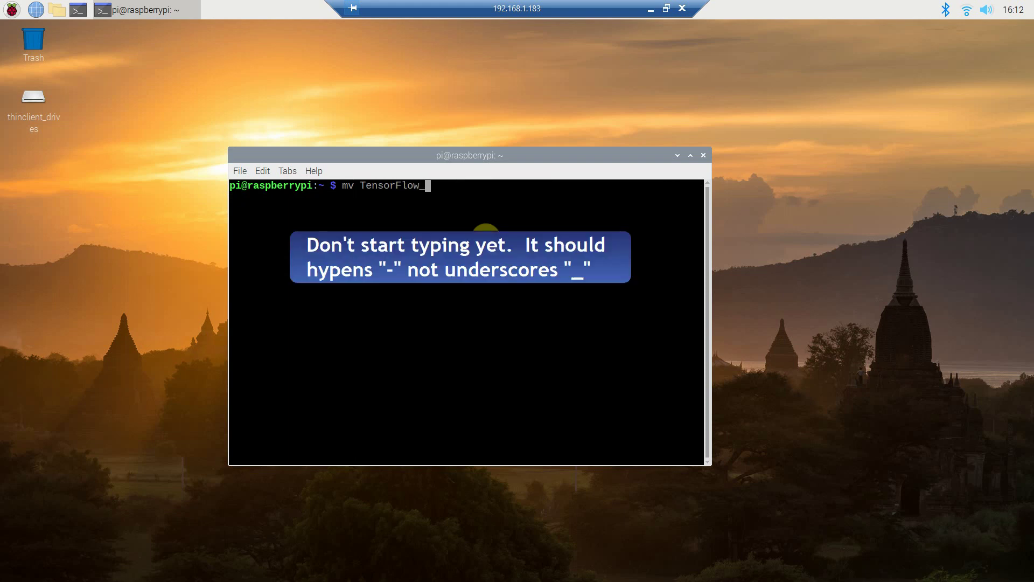
type("Lite_Object_Detection")
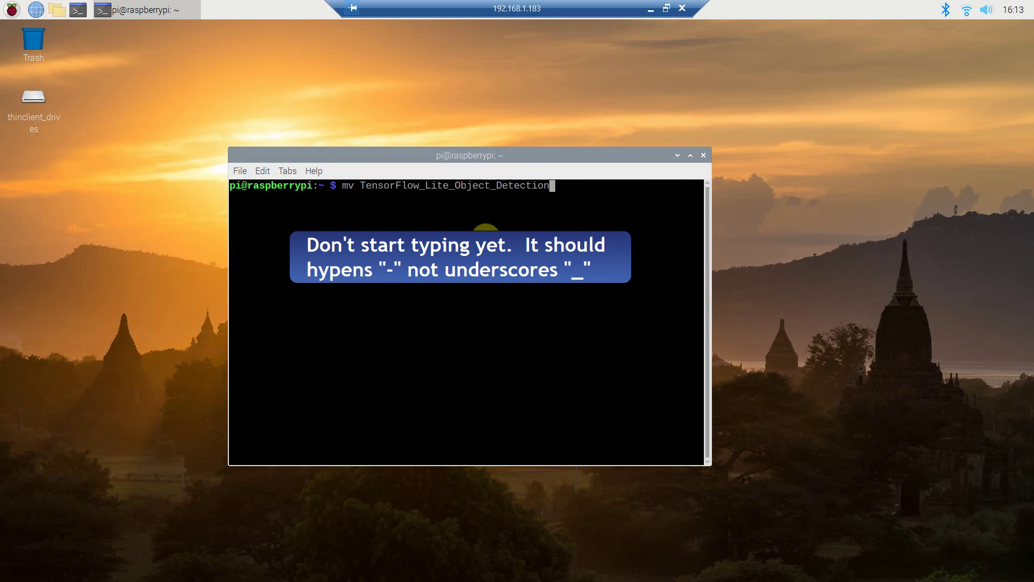
type("_o")
key("BackSpace")
key("BackSpace")
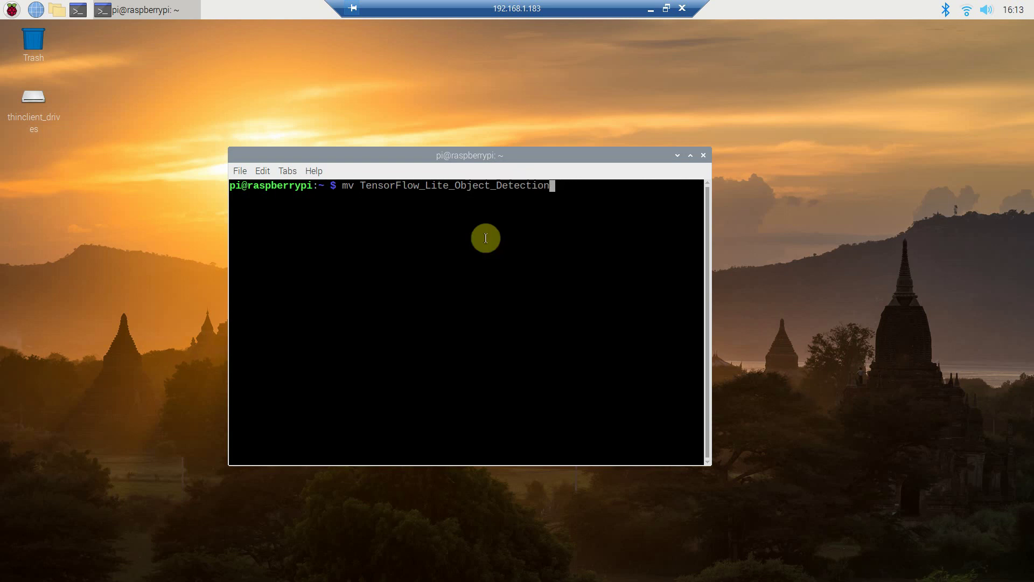
type("-on")
key("BackSpace")
key("BackSpace")
key("BackSpace")
key("BackSpace")
key("BackSpace")
key("BackSpace")
key("BackSpace")
key("BackSpace")
key("BackSpace")
key("BackSpace")
key("BackSpace")
key("BackSpace")
key("BackSpace")
key("BackSpace")
key("BackSpace")
key("BackSpace")
key("BackSpace")
key("BackSpace")
key("BackSpace")
key("BackSpace")
type("w")
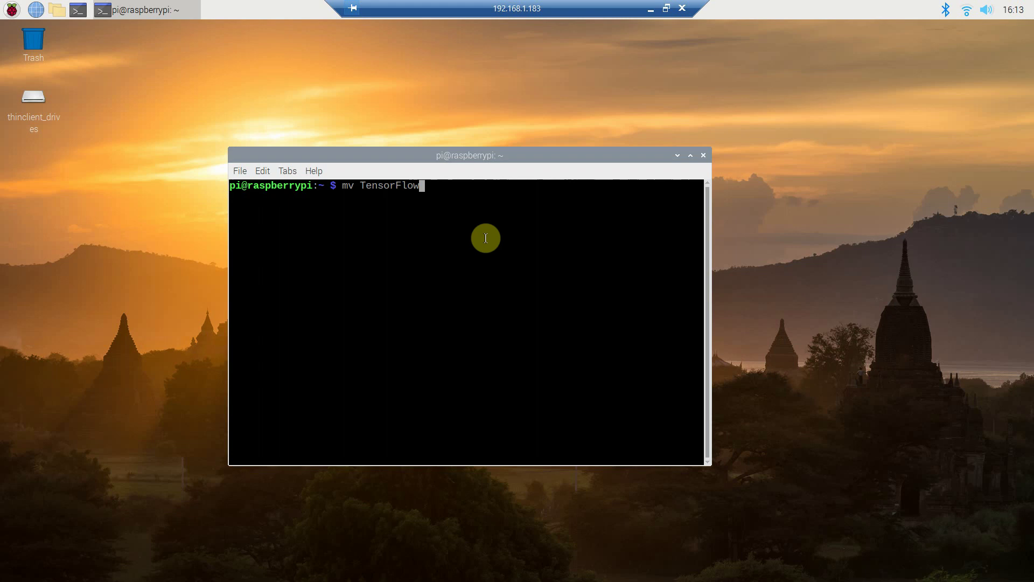
type("-Lite-Object")
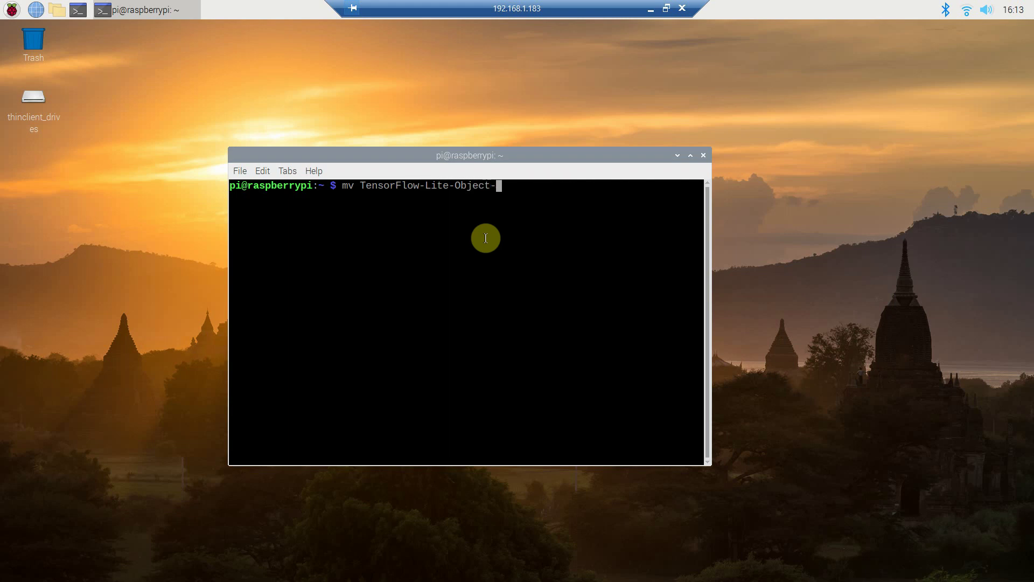
type("-Detectio")
type("n")
type("_on")
key("BackSpace")
key("BackSpace")
key("BackSpace")
type("-on-Android")
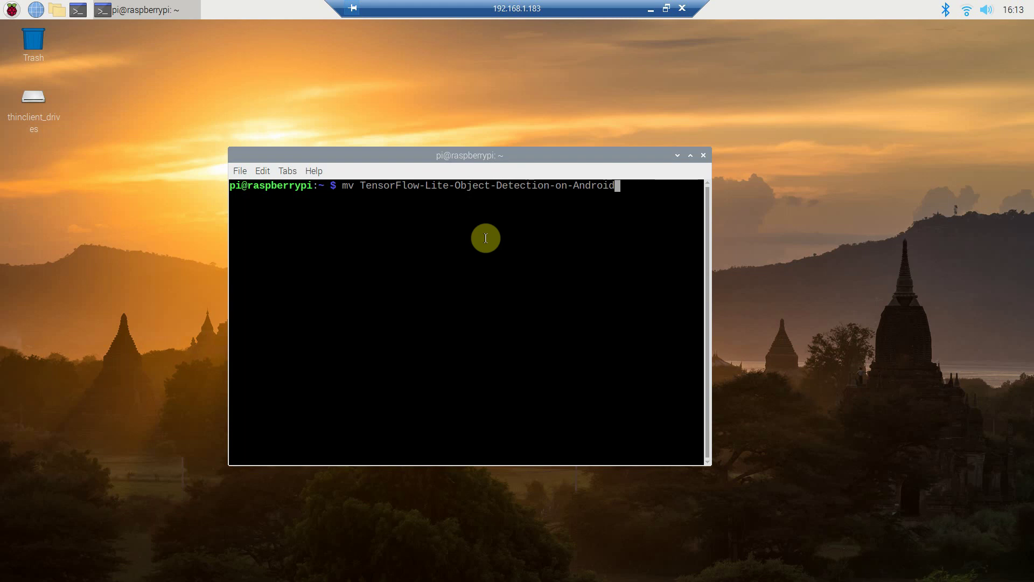
type("-and-Raspberry")
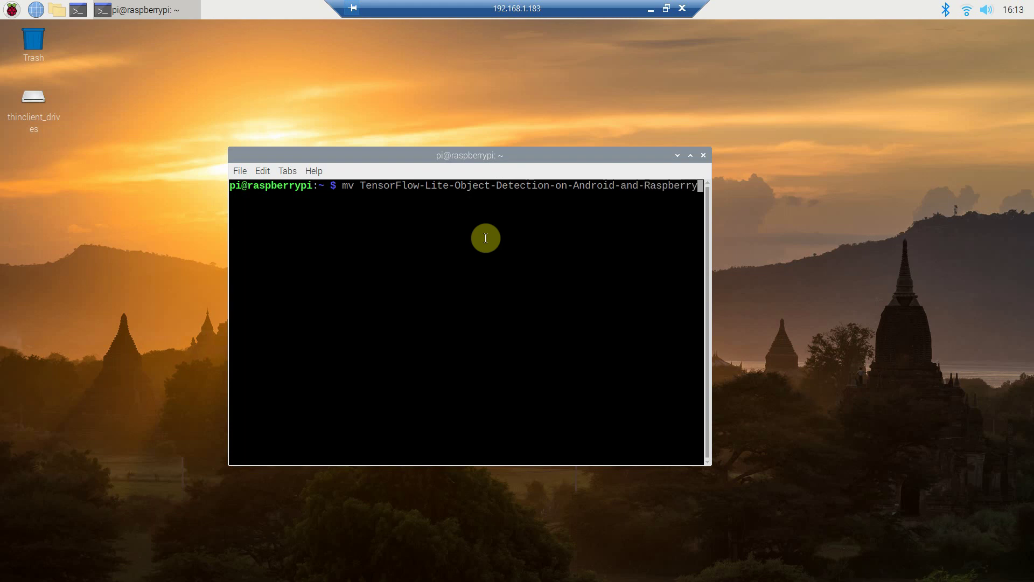
type("-Pi/ tflite1")
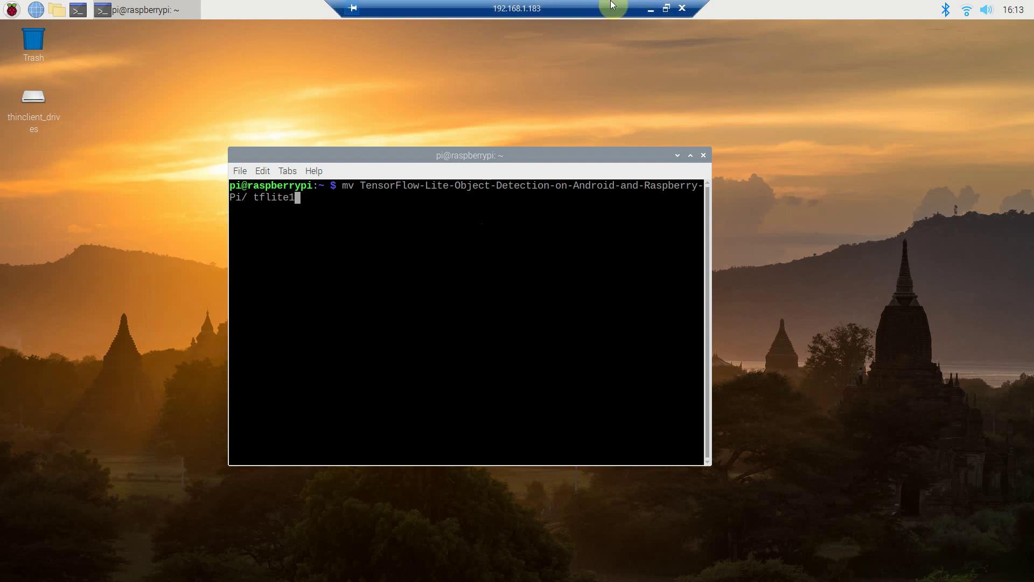
Check the repository's full folder name in Chrome's address bar, then return to the Pi terminal
left_click(651, 11)
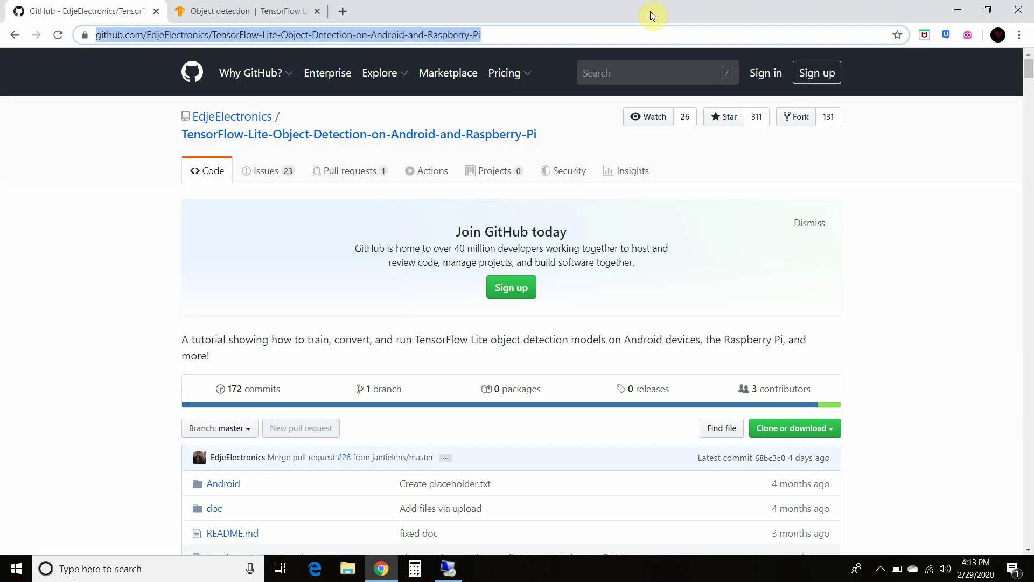
left_click(284, 34)
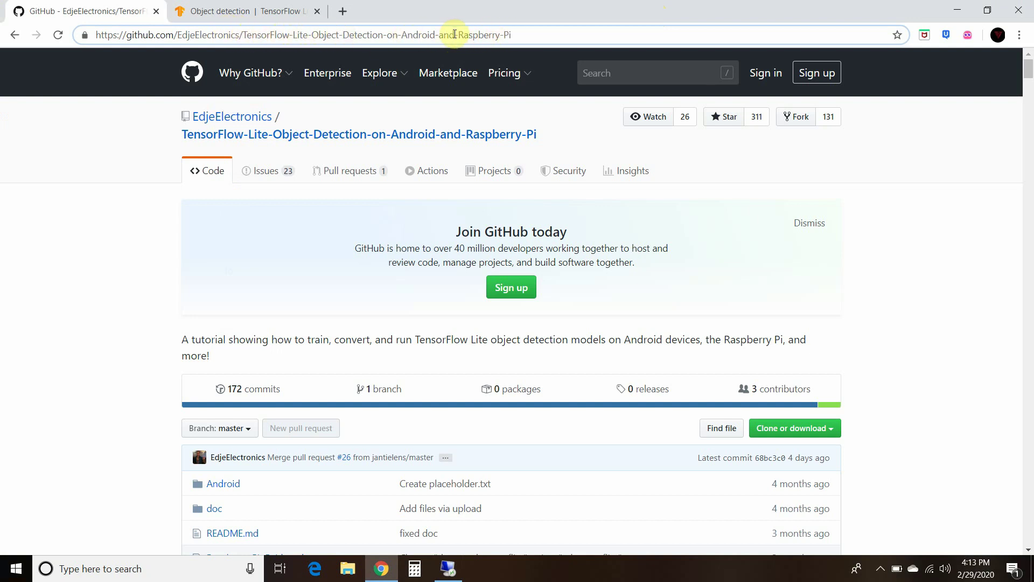
key("alt+Tab")
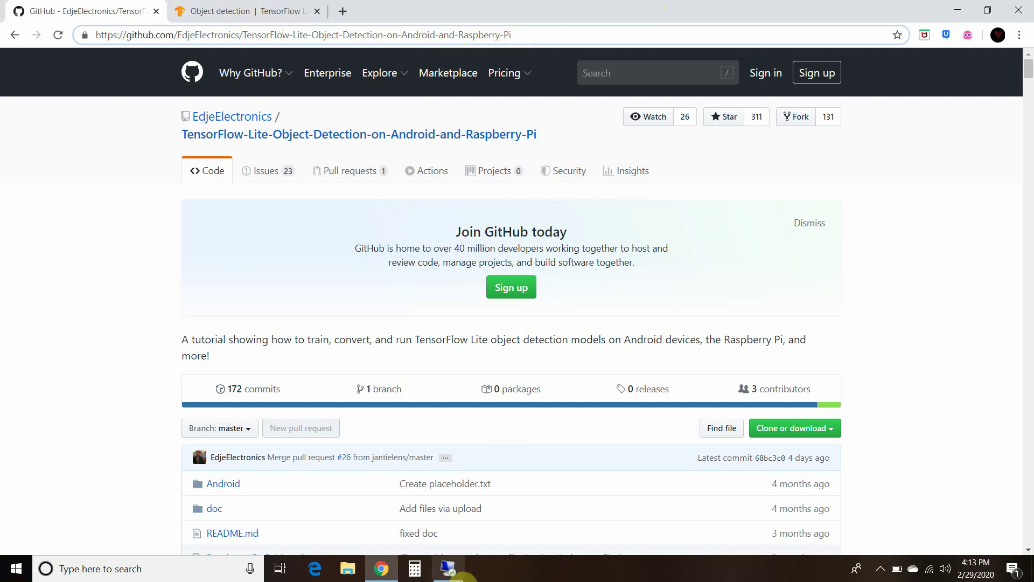
type("1")
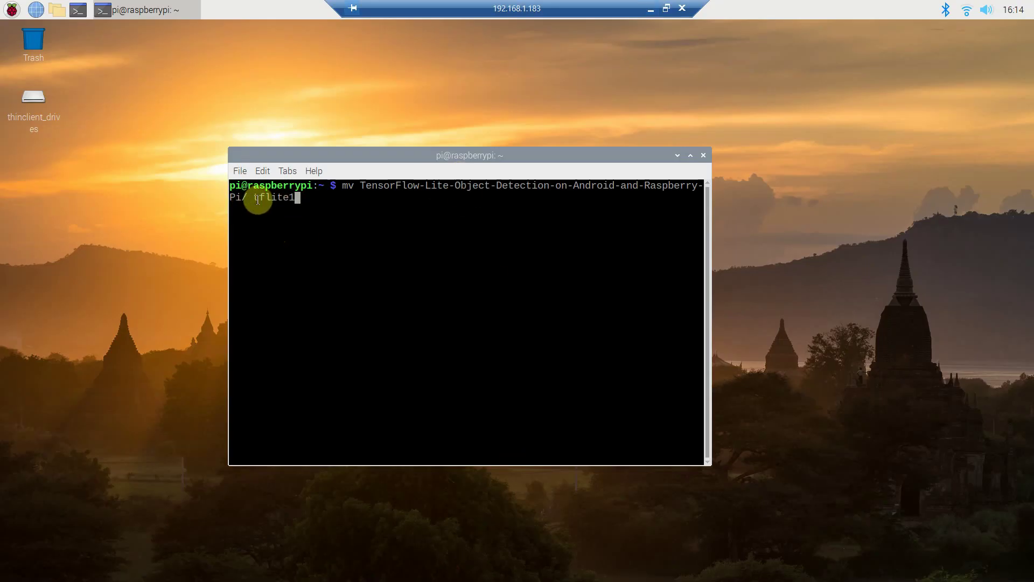
type("AD")
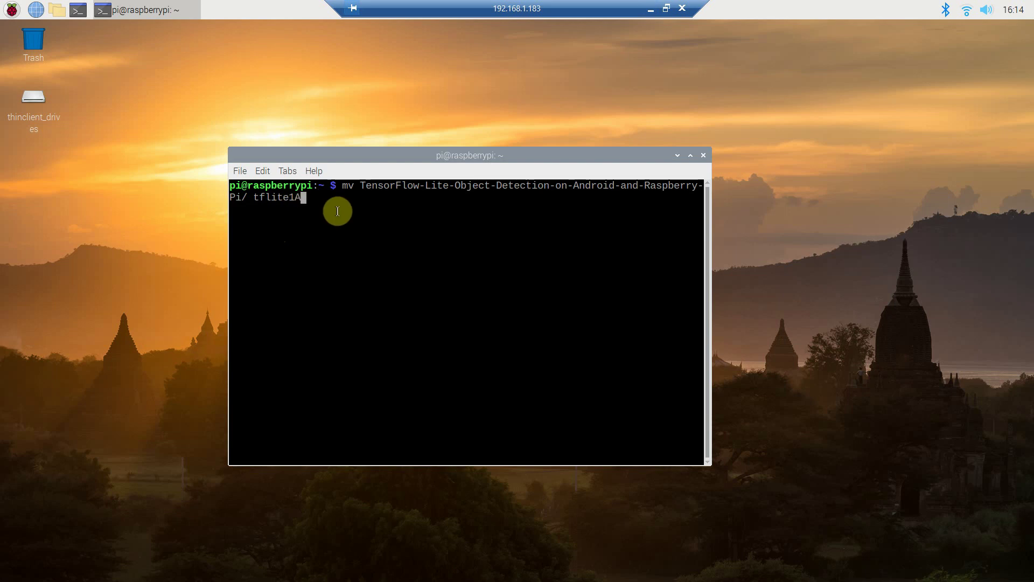
Erase the unfinished mv rename command back to a bare prompt
key("BackSpace")
key("BackSpace")
key("BackSpace")
key("BackSpace")
key("BackSpace")
key("BackSpace")
key("BackSpace")
key("BackSpace")
key("BackSpace")
key("BackSpace")
key("BackSpace")
key("BackSpace")
key("BackSpace")
key("BackSpace")
key("BackSpace")
key("BackSpace")
key("BackSpace")
key("BackSpace")
key("BackSpace")
key("BackSpace")
key("BackSpace")
key("BackSpace")
key("BackSpace")
key("BackSpace")
key("BackSpace")
key("BackSpace")
key("BackSpace")
key("BackSpace")
key("BackSpace")
key("BackSpace")
key("BackSpace")
key("BackSpace")
key("BackSpace")
key("BackSpace")
key("BackSpace")
key("BackSpace")
key("BackSpace")
key("BackSpace")
key("BackSpace")
key("BackSpace")
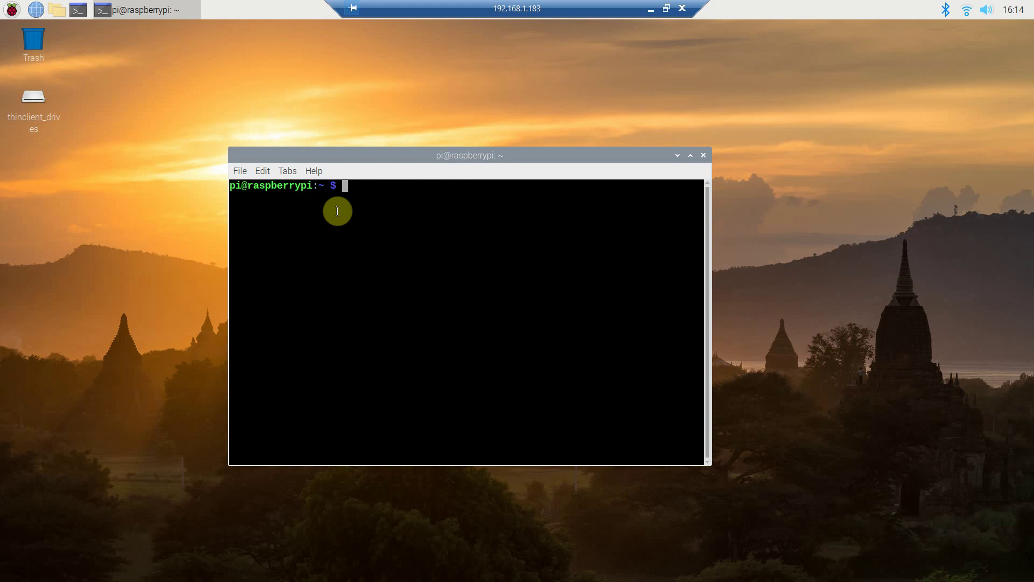
Run cd tflite1, then type and erase a sudo pip3 install virtualenv command
type("cd tflite1")
key("Return")
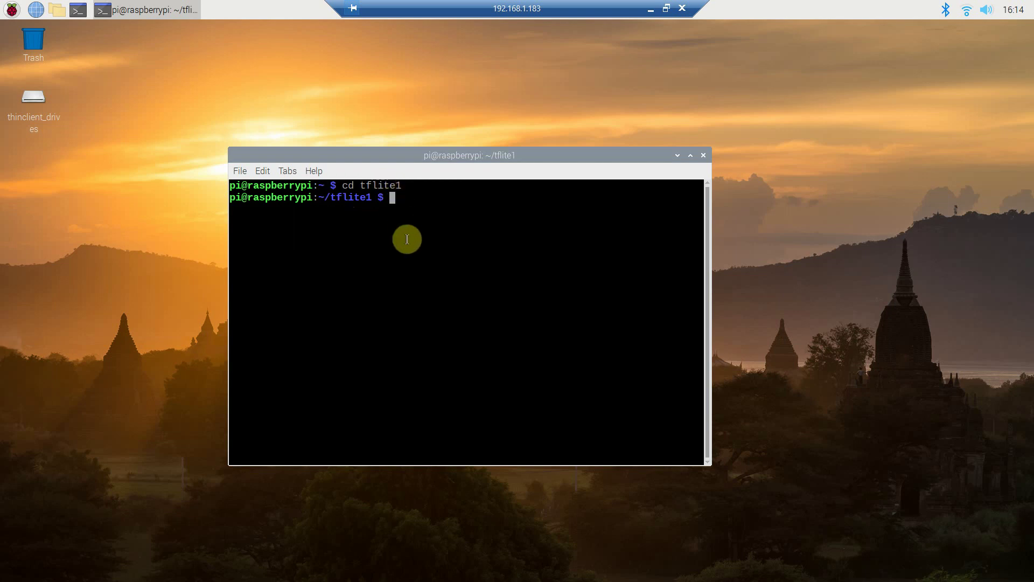
type("sudo pip3 install virt")
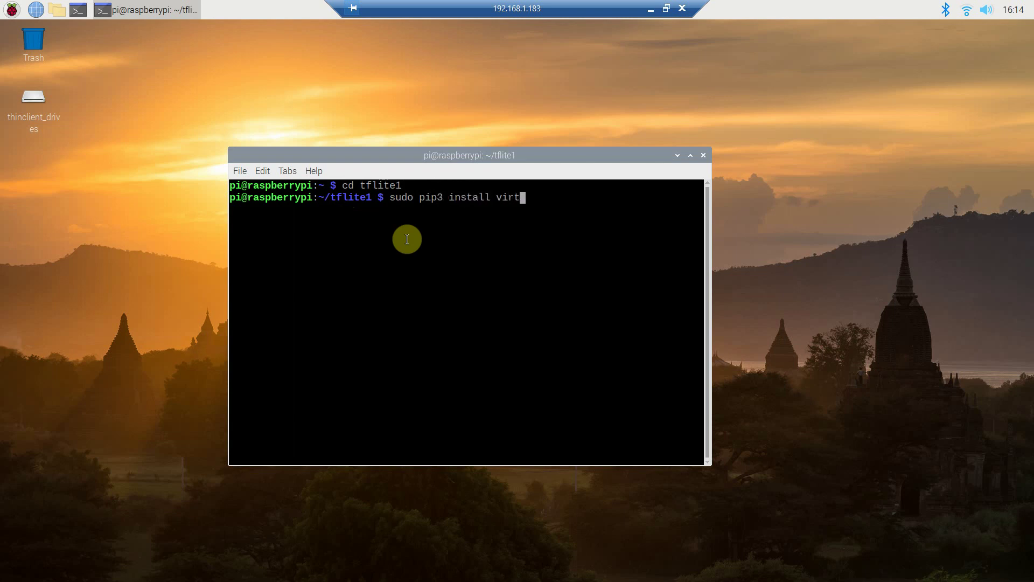
type("ualenv")
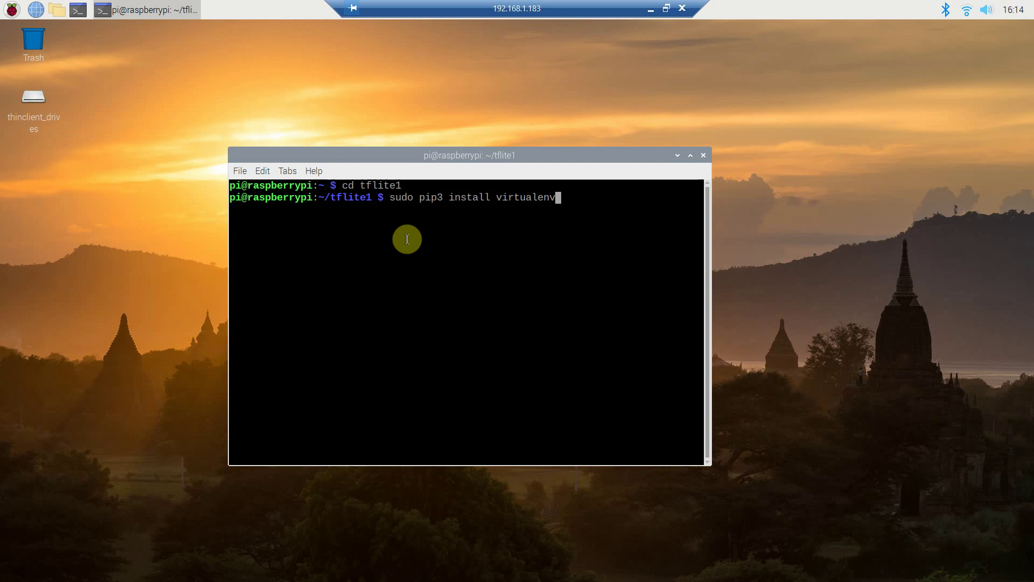
key("BackSpace")
key("BackSpace")
key("BackSpace")
key("BackSpace")
key("BackSpace")
key("BackSpace")
key("BackSpace")
key("BackSpace")
key("BackSpace")
key("BackSpace")
key("BackSpace")
key("BackSpace")
key("BackSpace")
key("BackSpace")
key("BackSpace")
key("BackSpace")
key("BackSpace")
key("BackSpace")
key("BackSpace")
key("BackSpace")
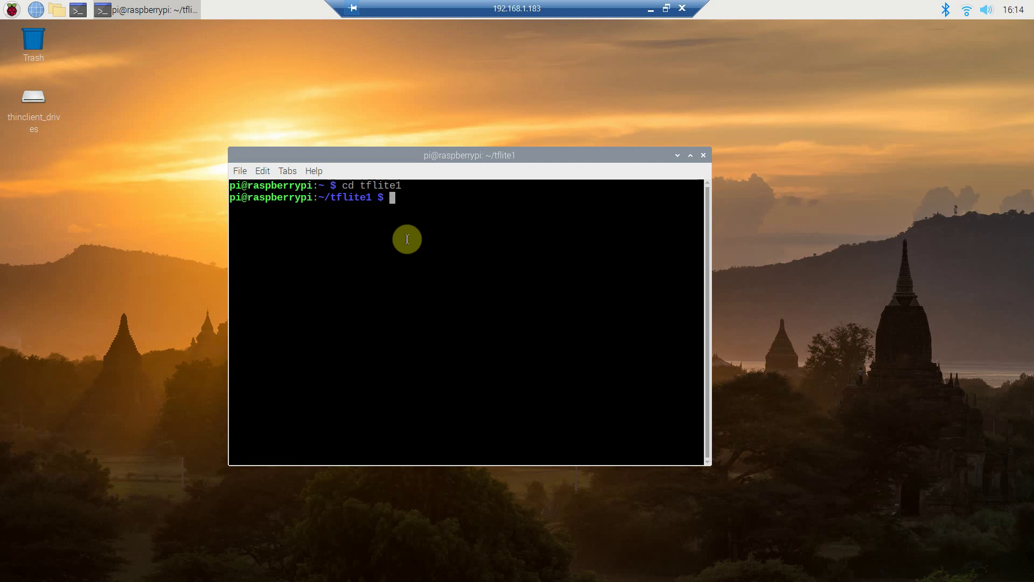
Type and erase python3 -m venv tflite1-env, then run source tflite1-env/bin/activate
type("python3 -m ")
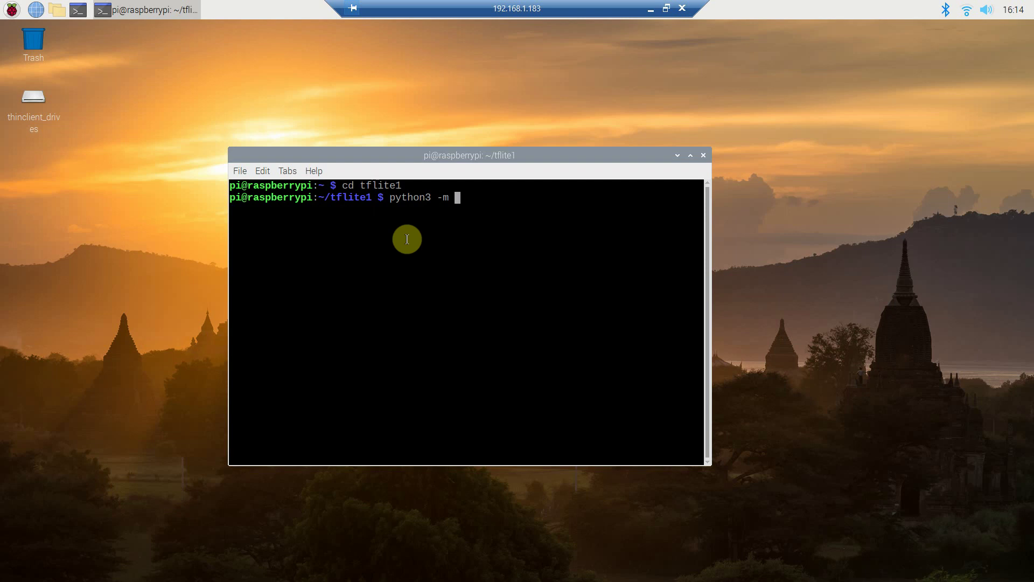
type("venv")
type(" tfli")
type("te1")
type("-env")
key("BackSpace")
key("BackSpace")
key("BackSpace")
key("BackSpace")
key("BackSpace")
key("BackSpace")
key("BackSpace")
key("BackSpace")
key("BackSpace")
key("BackSpace")
key("BackSpace")
key("BackSpace")
key("BackSpace")
key("BackSpace")
key("BackSpace")
key("BackSpace")
key("BackSpace")
key("BackSpace")
key("BackSpace")
key("BackSpace")
type("source tflite1-env")
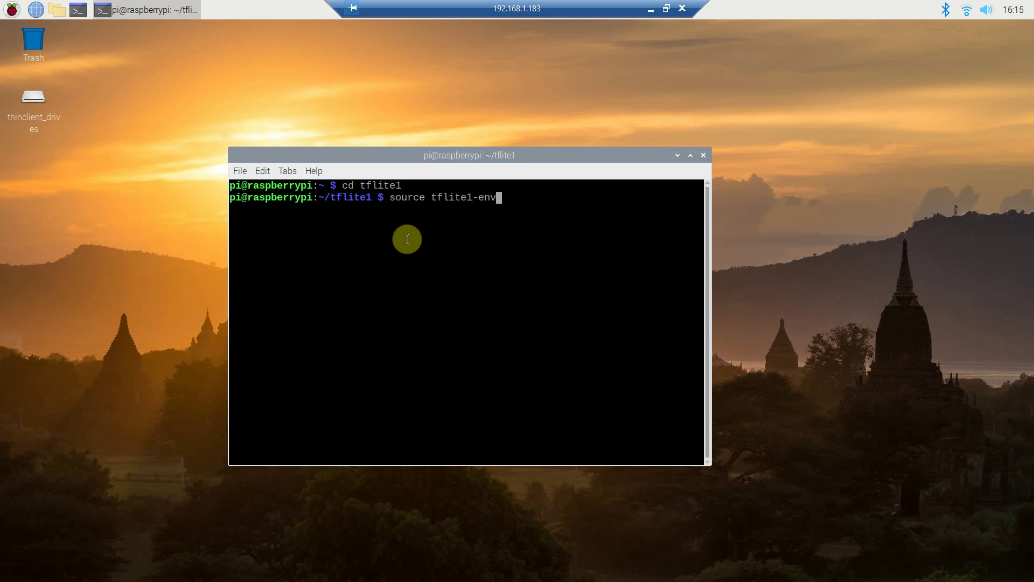
type("/bin/")
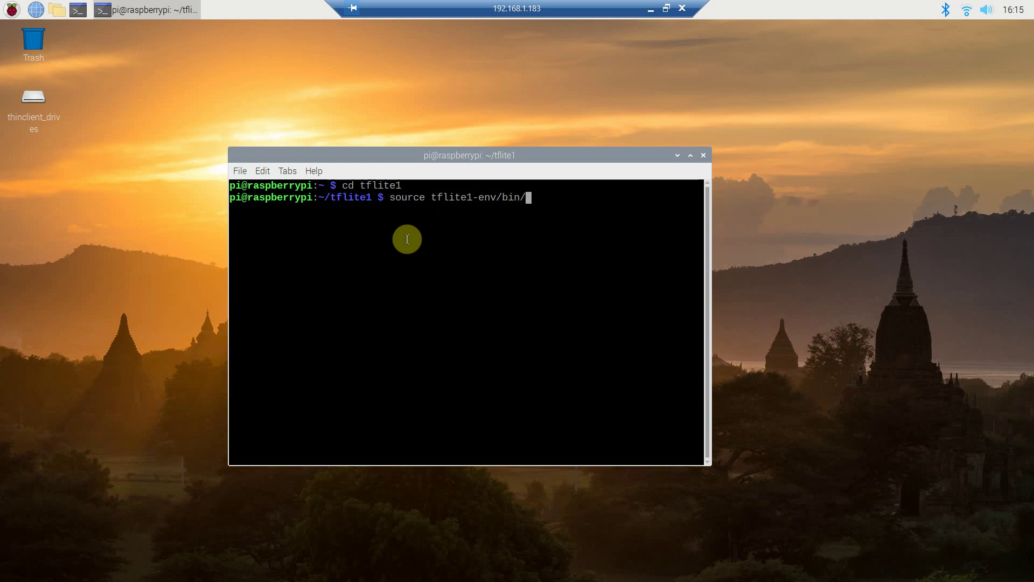
type("activate")
key("Return")
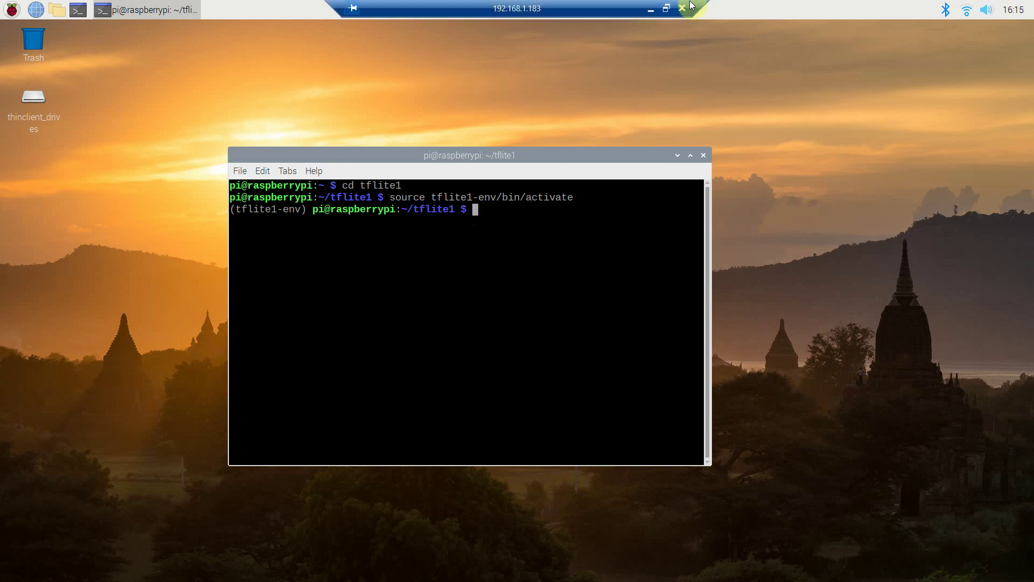
left_click(651, 9)
scroll(371, 422, "down", 3)
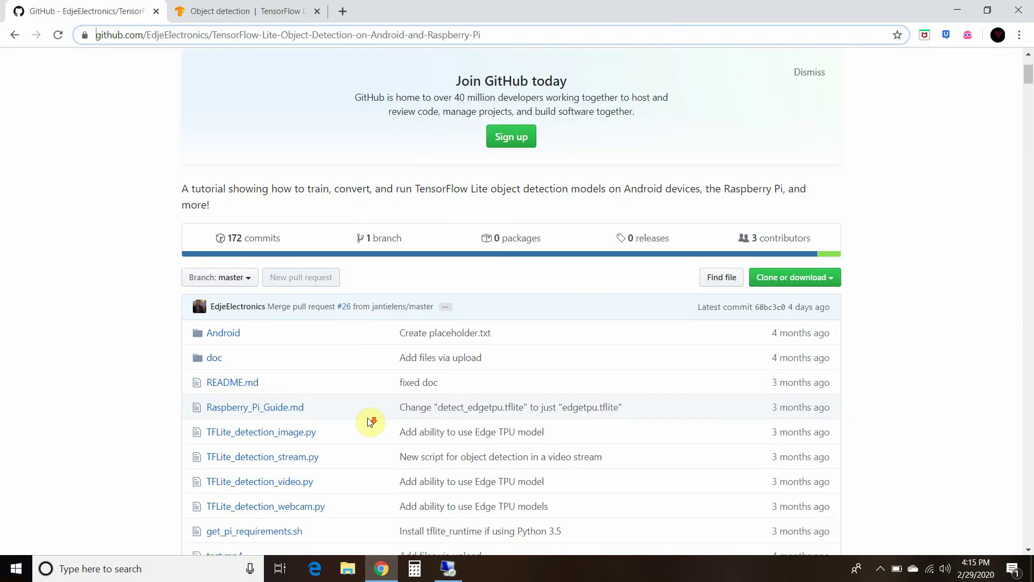
scroll(370, 422, "down", 2)
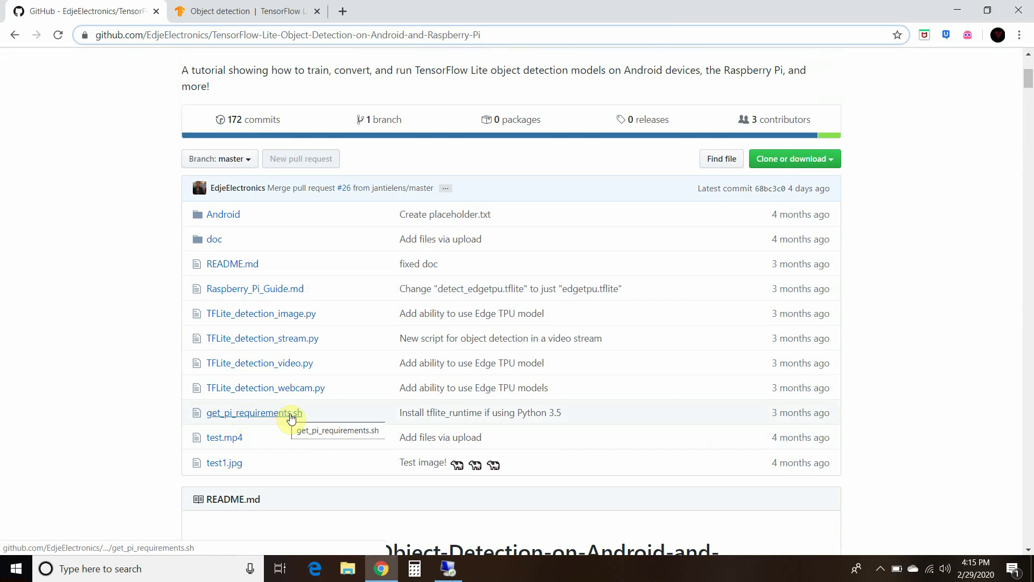
scroll(291, 418, "up", 5)
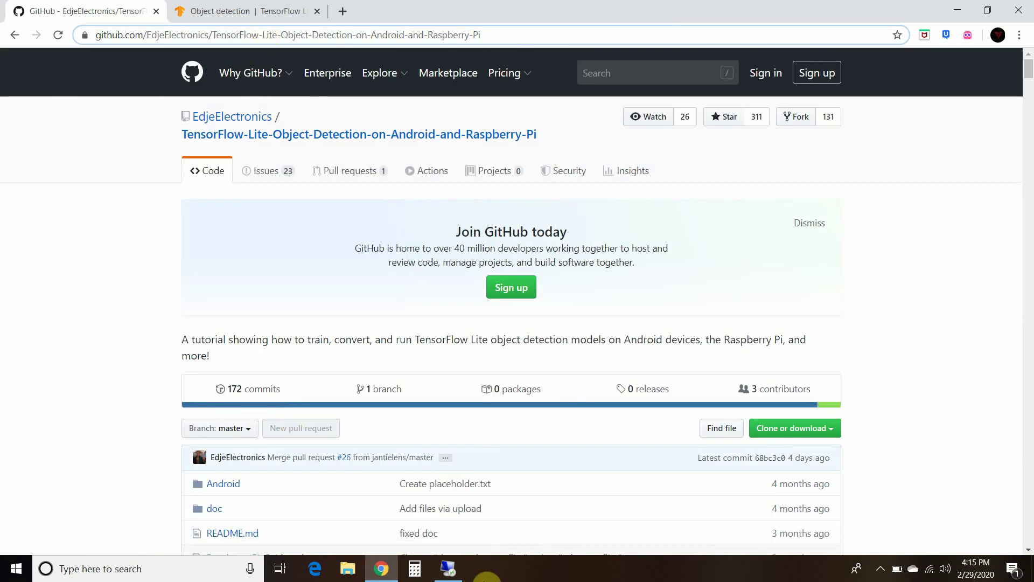
left_click(449, 568)
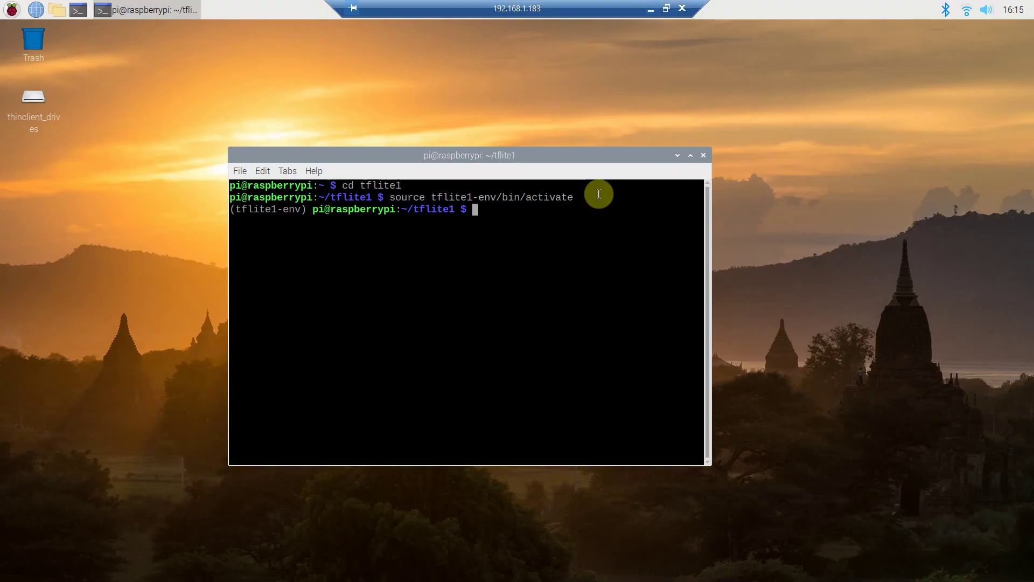
type("bash get")
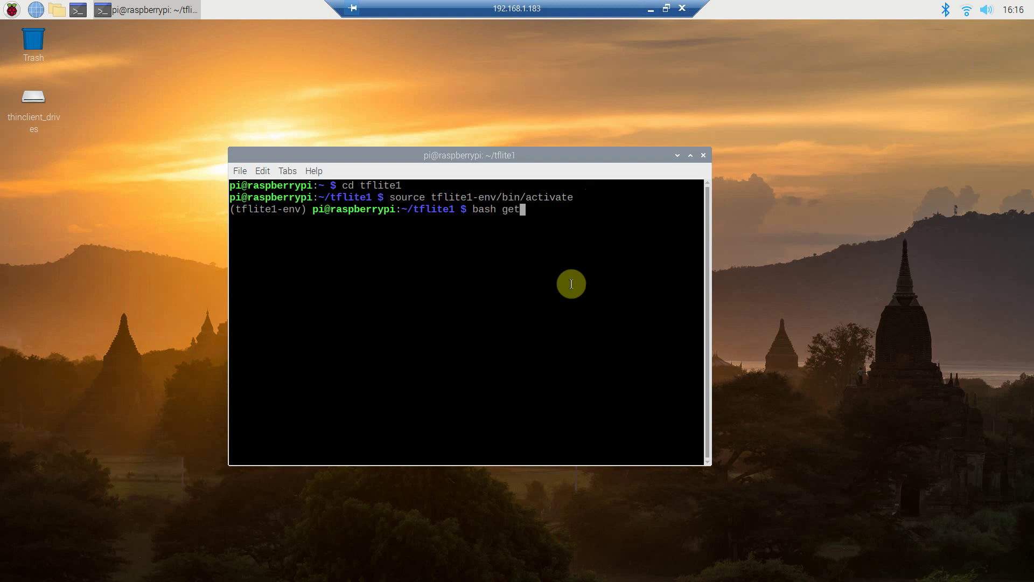
type("_pi_requirements.")
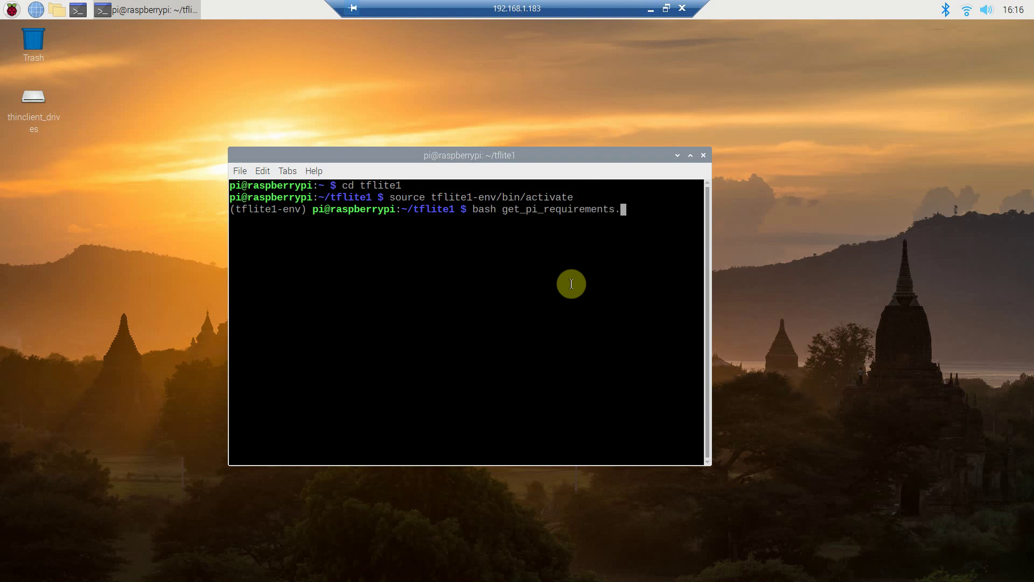
type("sh")
left_click(651, 9)
scroll(351, 358, "down", 5)
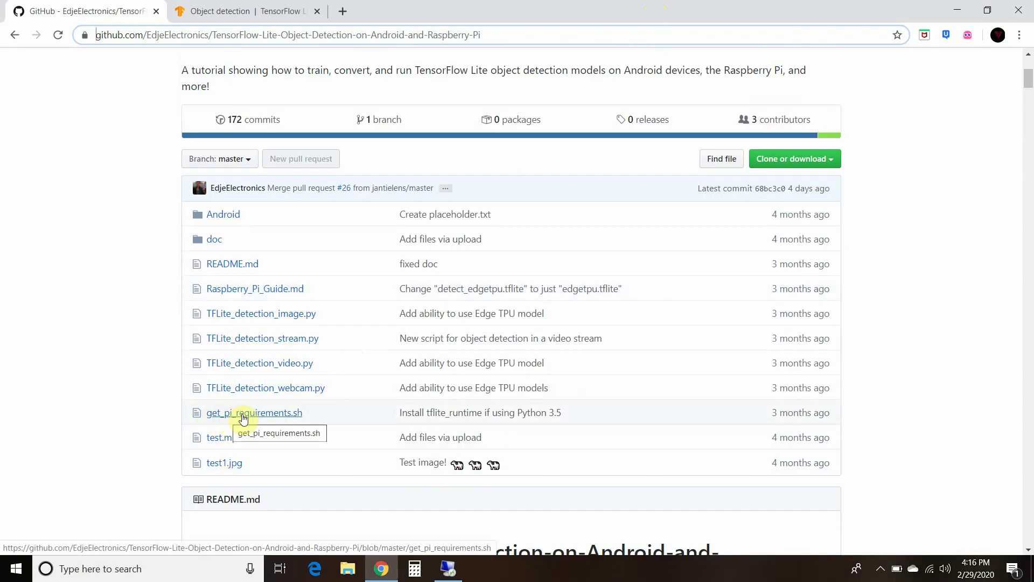
left_click(448, 568)
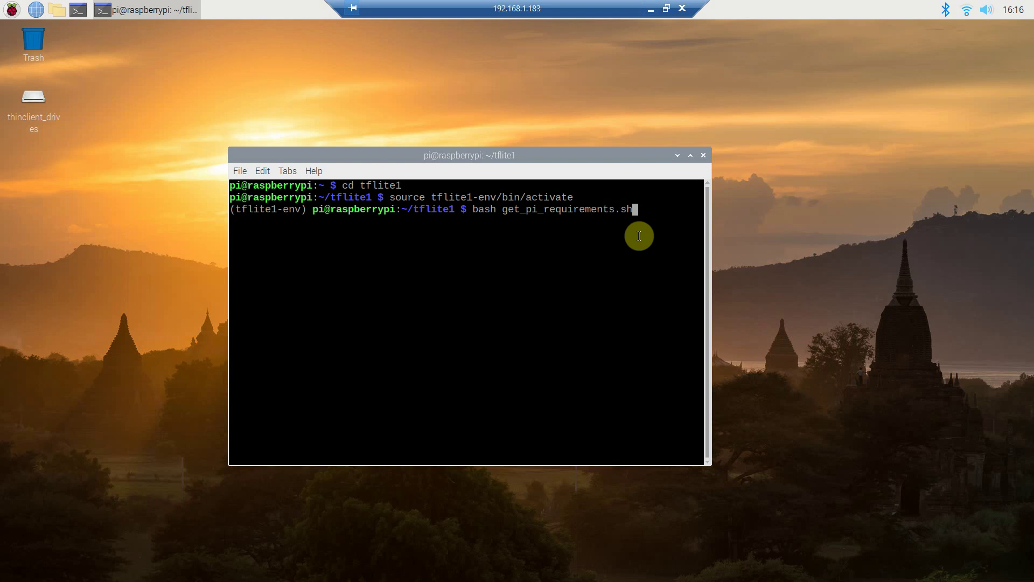
key("BackSpace")
key("BackSpace")
key("BackSpace")
key("BackSpace")
key("BackSpace")
key("BackSpace")
key("BackSpace")
key("BackSpace")
key("BackSpace")
key("BackSpace")
key("BackSpace")
key("BackSpace")
key("BackSpace")
key("BackSpace")
key("BackSpace")
key("BackSpace")
key("BackSpace")
key("BackSpace")
key("BackSpace")
key("BackSpace")
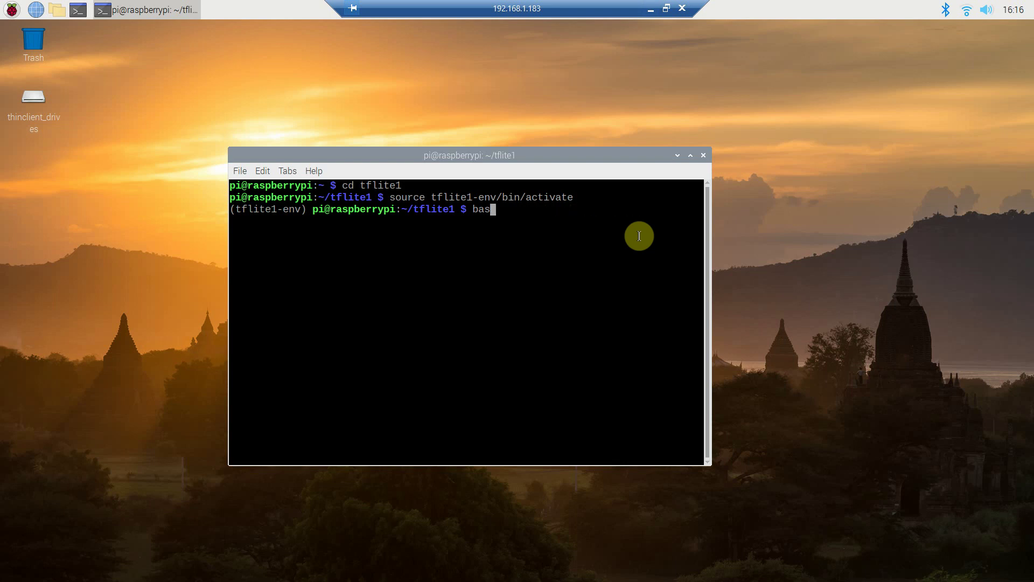
key("BackSpace")
key("BackSpace")
key("BackSpace")
type("p")
key("BackSpace")
type("/")
key("BackSpace")
type("\\")
key("BackSpace")
Discard the unrun 'pip3 install tensorflow==1.13' line and begin a 'wget ' command instead
type("pip3 install")
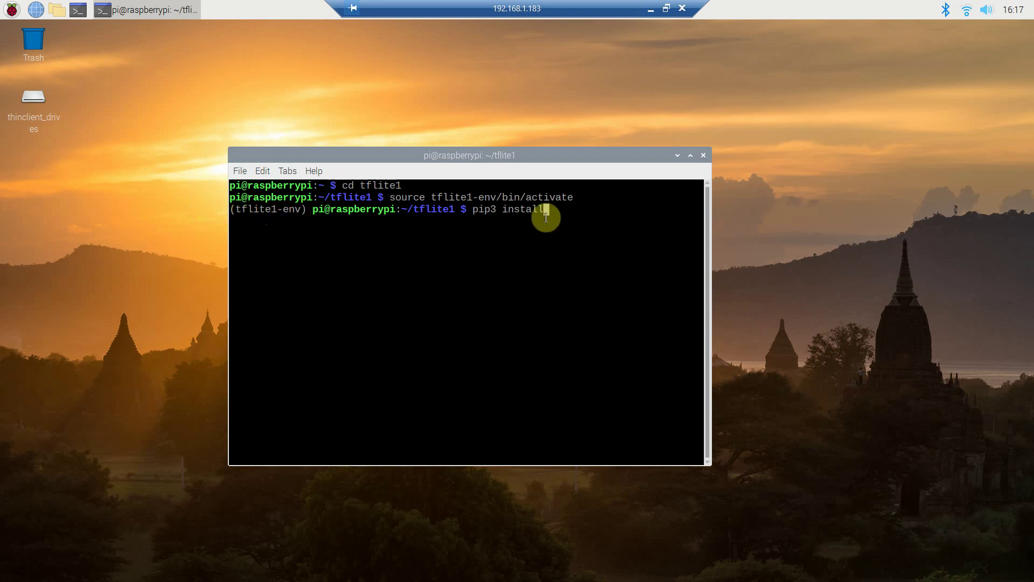
type("tensorflow==1.13")
key("BackSpace")
key("BackSpace")
key("BackSpace")
key("BackSpace")
key("BackSpace")
key("BackSpace")
key("BackSpace")
key("BackSpace")
key("BackSpace")
key("BackSpace")
key("BackSpace")
key("BackSpace")
key("BackSpace")
key("BackSpace")
key("BackSpace")
key("BackSpace")
key("BackSpace")
key("BackSpace")
key("BackSpace")
key("BackSpace")
type("wget")
Copy the 'Download starter model and labels' link from the TensorFlow object detection page
left_click(651, 9)
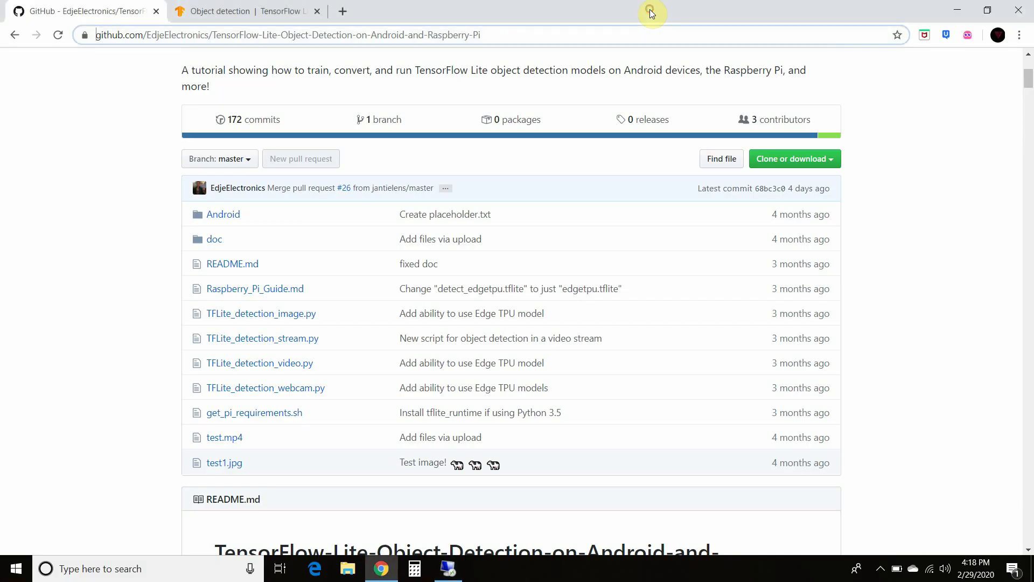
left_click(176, 13)
scroll(516, 210, "up", 3)
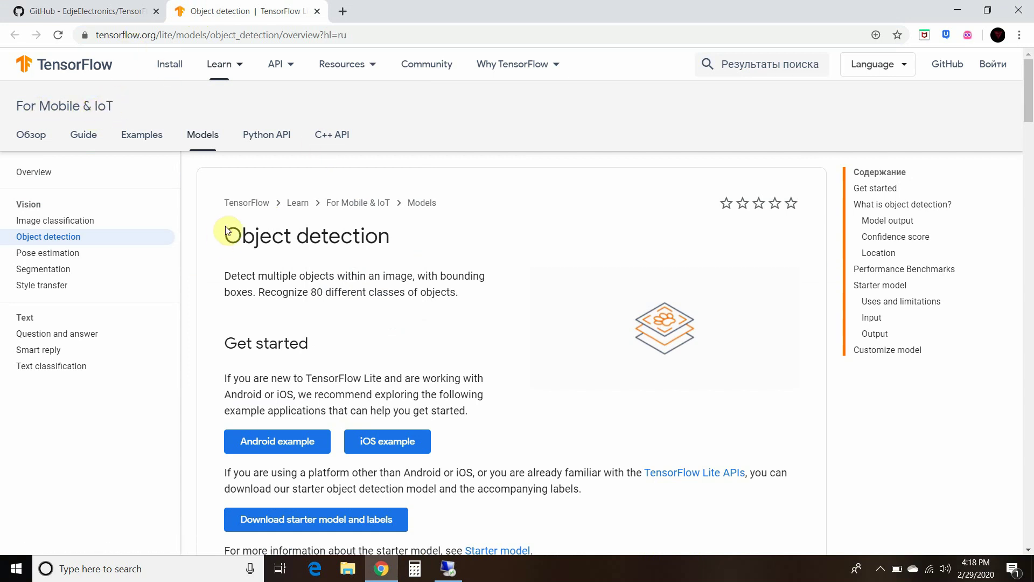
scroll(221, 361, "down", 2)
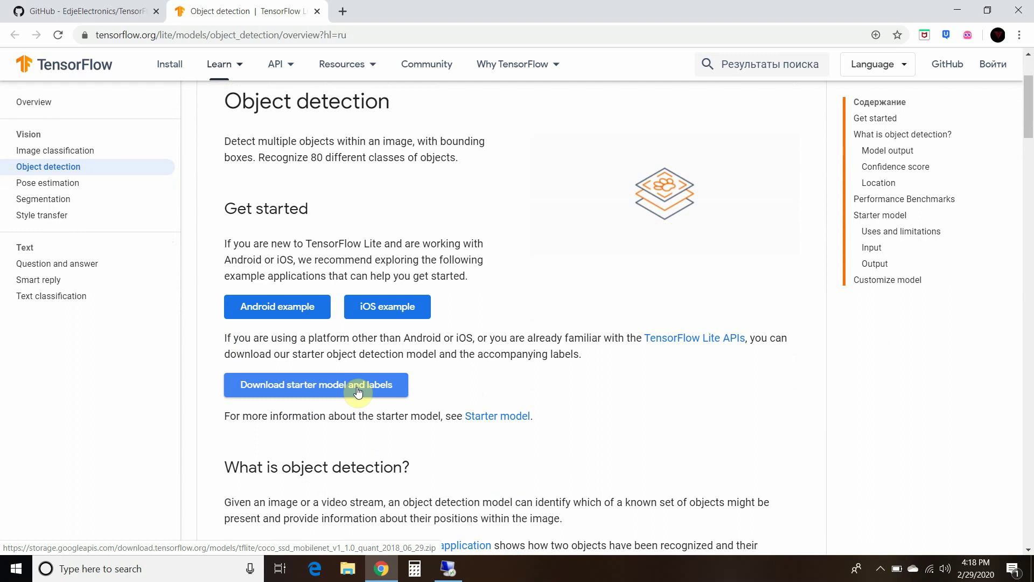
right_click(357, 391)
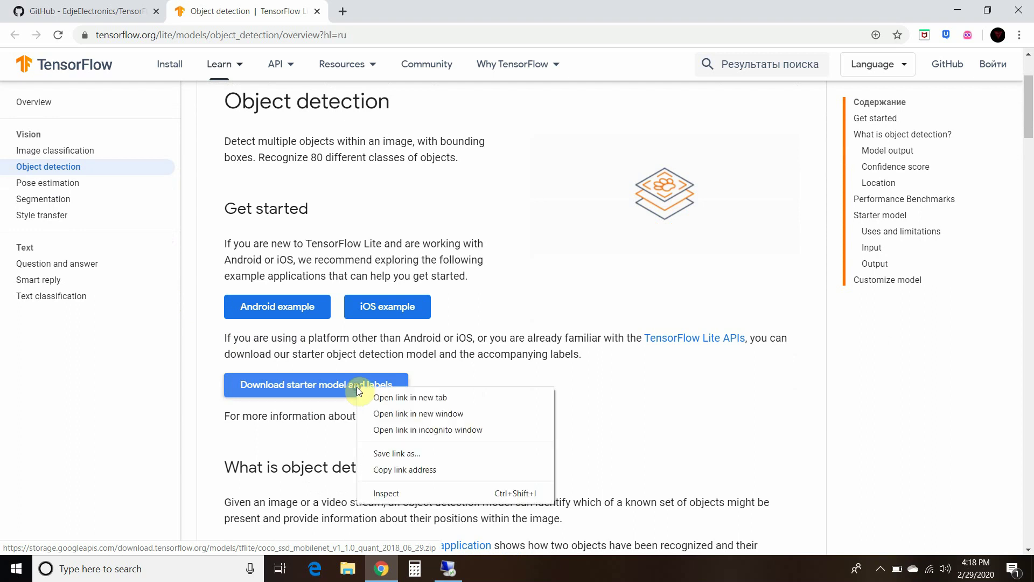
left_click(402, 469)
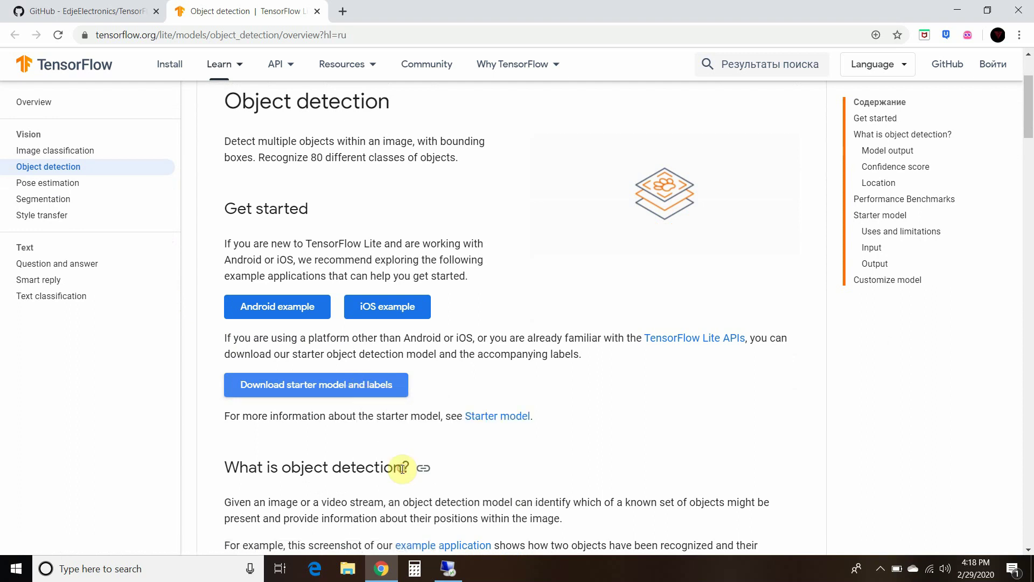
left_click(449, 569)
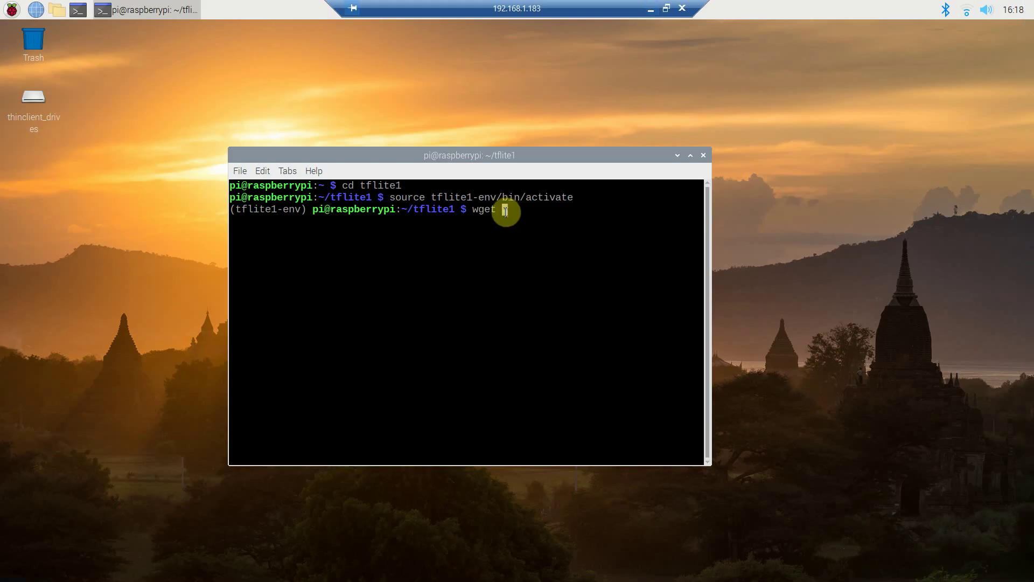
Paste the coco_ssd_mobilenet_v1_1.0_quant_2018_06_29.zip URL after wget, then cancel the line
right_click(506, 212)
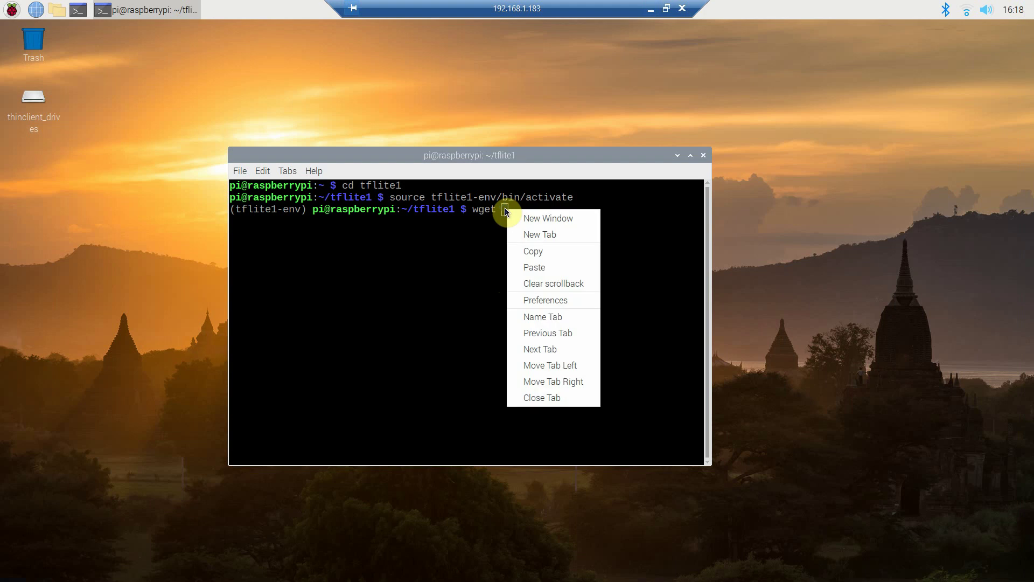
left_click(532, 267)
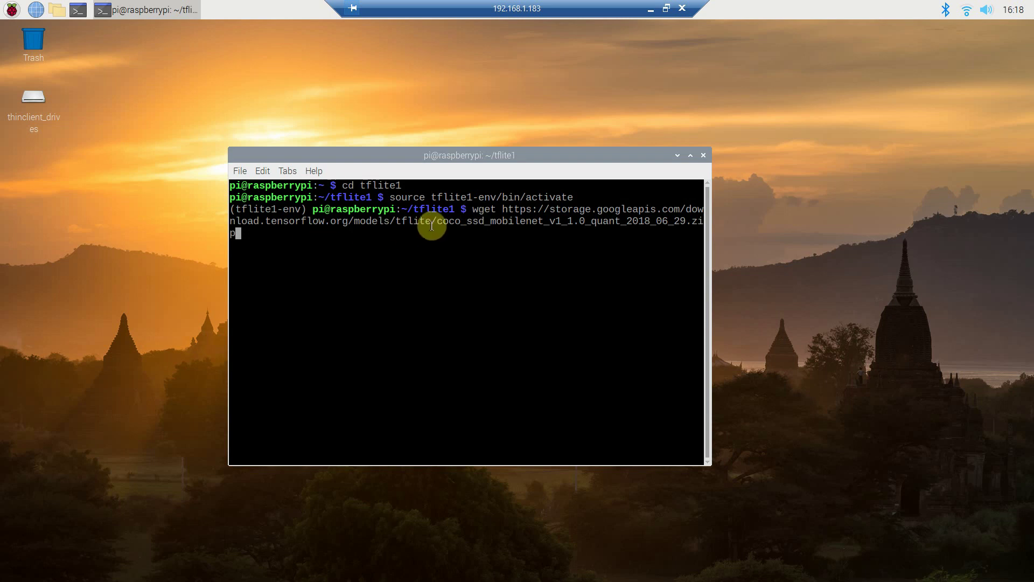
double_click(473, 228)
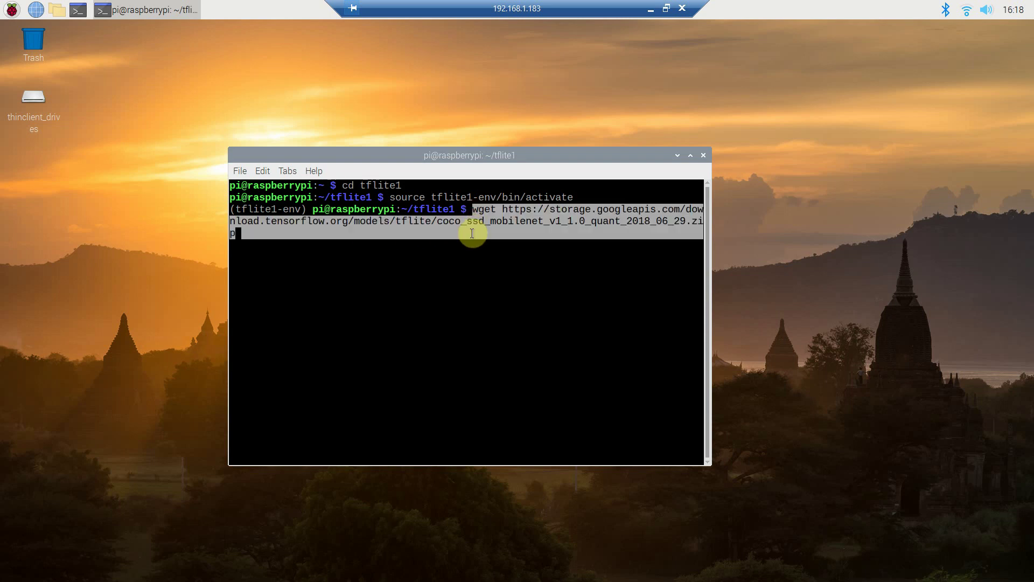
key("BackSpace")
key("BackSpace")
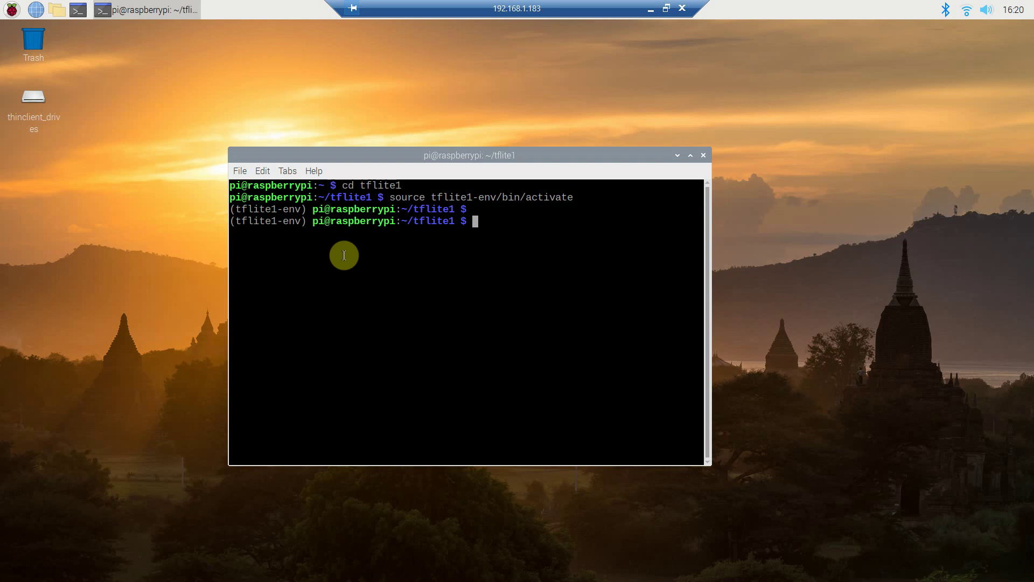
Start an unzip command followed by the pasted model download URL
type("unzip")
right_click(510, 222)
left_click(549, 282)
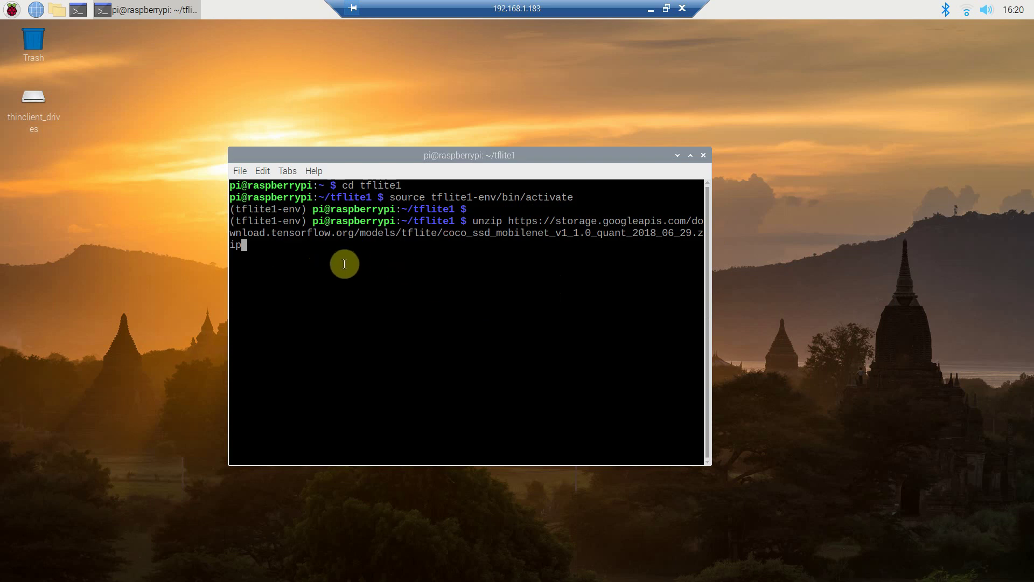
Trim the URL so only coco_ssd_mobilenet_v1_1.0_quant_2018_06_29.zip follows unzip
key("Left")
key("Left")
key("Left")
key("Left")
key("Left")
key("Left")
key("Left")
key("Left")
key("Left")
key("Left")
key("Left")
key("Left")
key("Left")
key("Left")
key("Left")
key("Left")
key("Left")
key("Left")
key("Left")
key("Left")
key("Left")
key("BackSpace")
key("BackSpace")
key("BackSpace")
key("BackSpace")
key("BackSpace")
key("BackSpace")
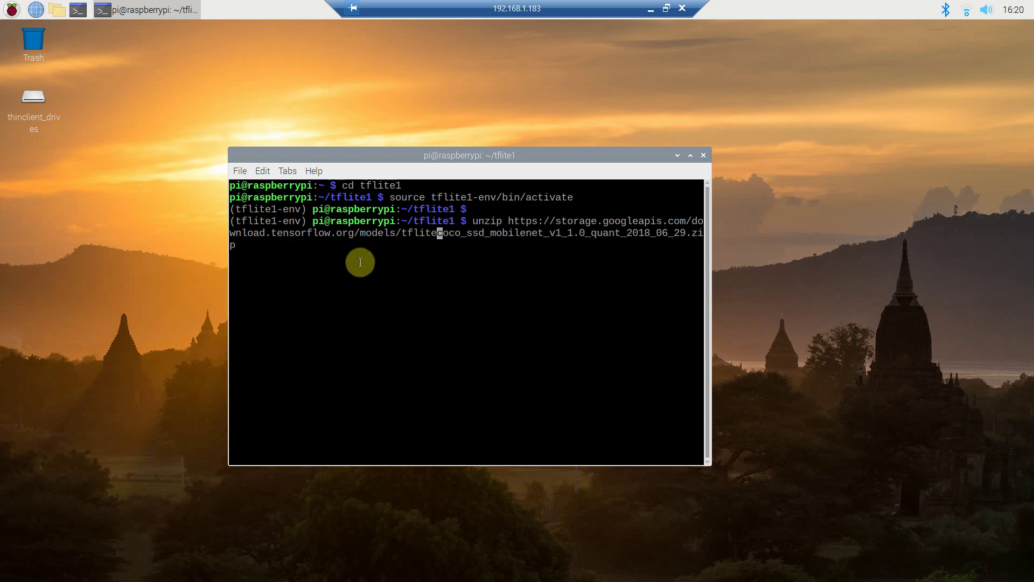
key("Delete")
key("BackSpace")
key("BackSpace")
key("BackSpace")
key("BackSpace")
key("BackSpace")
key("BackSpace")
key("BackSpace")
key("BackSpace")
key("BackSpace")
key("BackSpace")
key("BackSpace")
key("BackSpace")
key("BackSpace")
key("BackSpace")
key("BackSpace")
key("BackSpace")
key("BackSpace")
key("BackSpace")
key("BackSpace")
key("BackSpace")
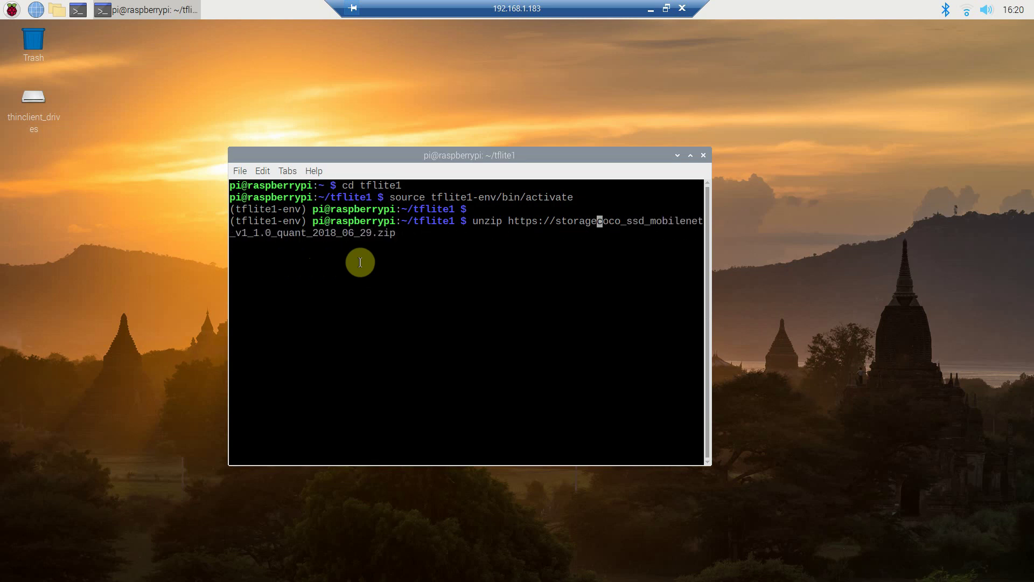
key("BackSpace")
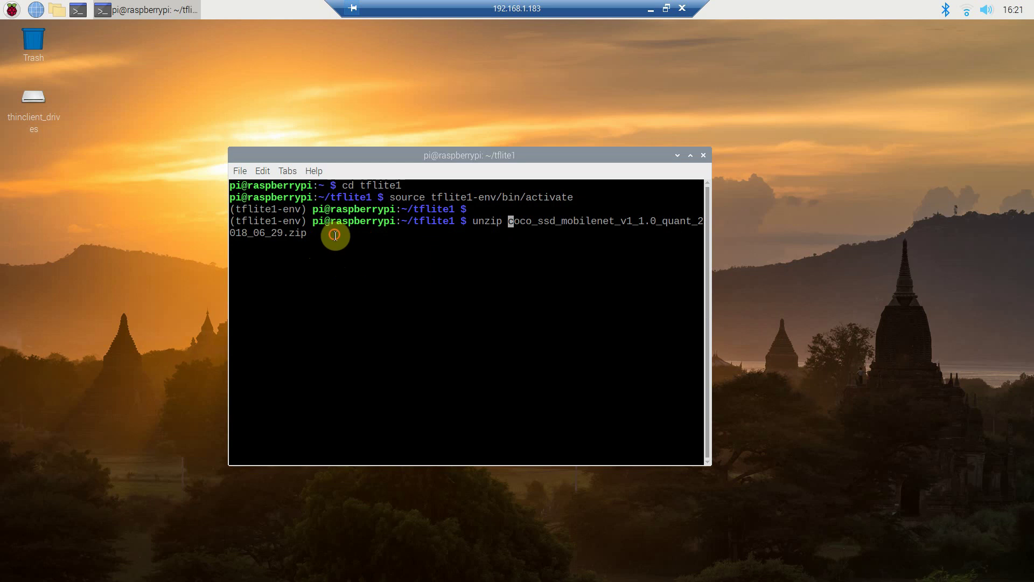
key("Right")
key("Right")
key("Right")
key("Right")
key("Right")
key("Right")
key("Right")
key("Right")
key("Right")
key("Right")
key("Right")
key("Right")
key("Right")
key("Right")
key("Right")
key("Right")
key("Right")
key("Right")
key("Right")
key("Right")
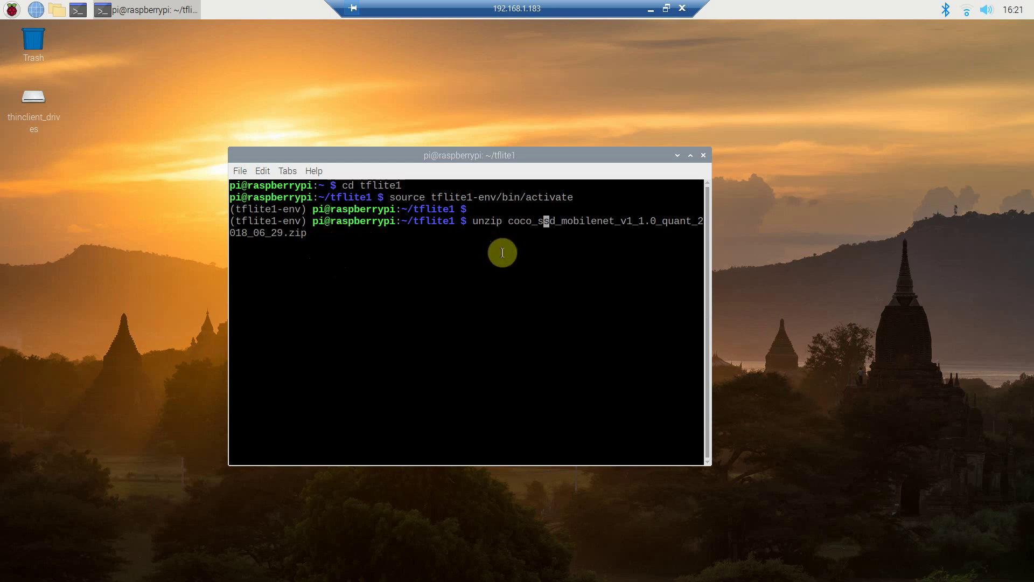
key("Right")
key("Right")
key("Right")
key("Right")
key("Right")
key("Right")
key("Right")
key("Right")
key("Right")
key("Right")
key("Right")
key("Right")
key("Right")
key("Right")
key("Right")
key("Right")
key("Right")
key("Right")
key("Right")
key("Right")
left_click(650, 10)
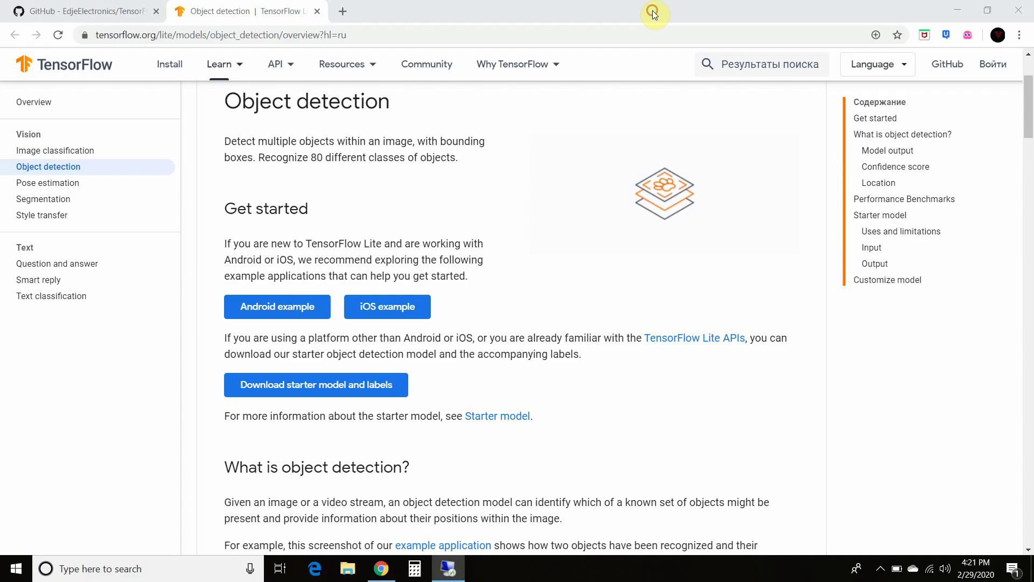
right_click(338, 386)
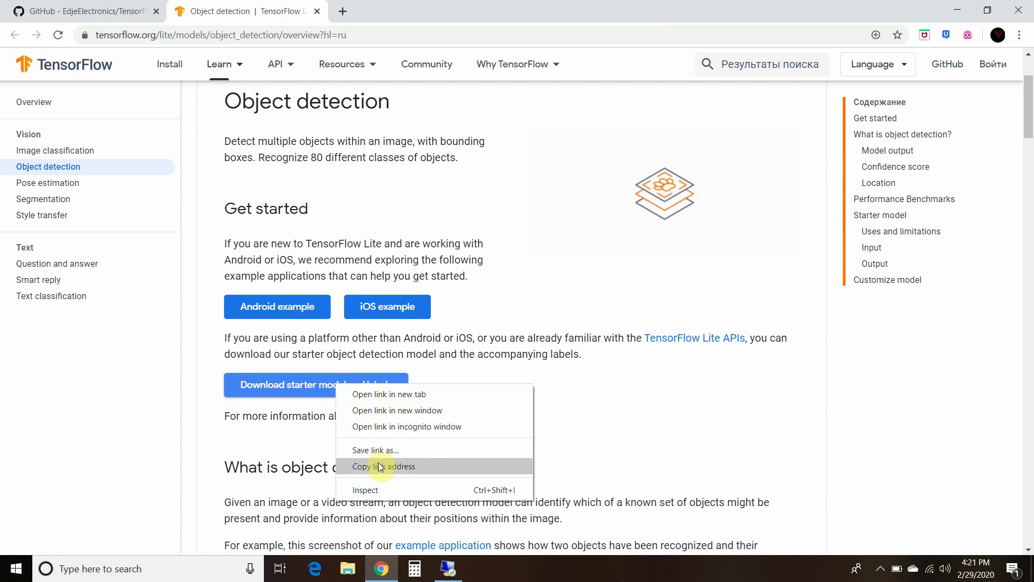
left_click(470, 358)
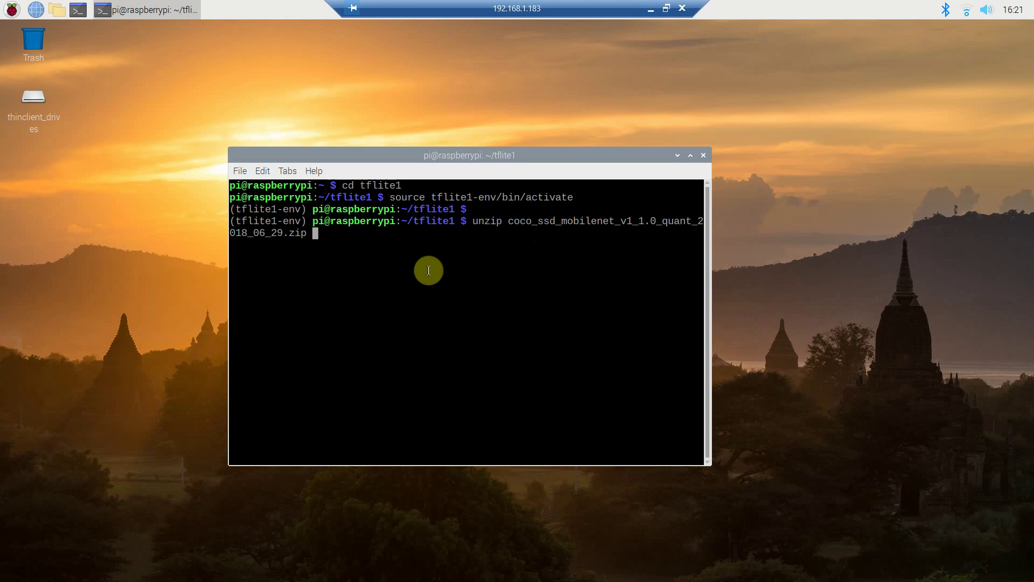
Append '-d Sample_TFLite_model' and lowercase its L to make Sample_TFlite_model
type("-d Sample_TFLite")
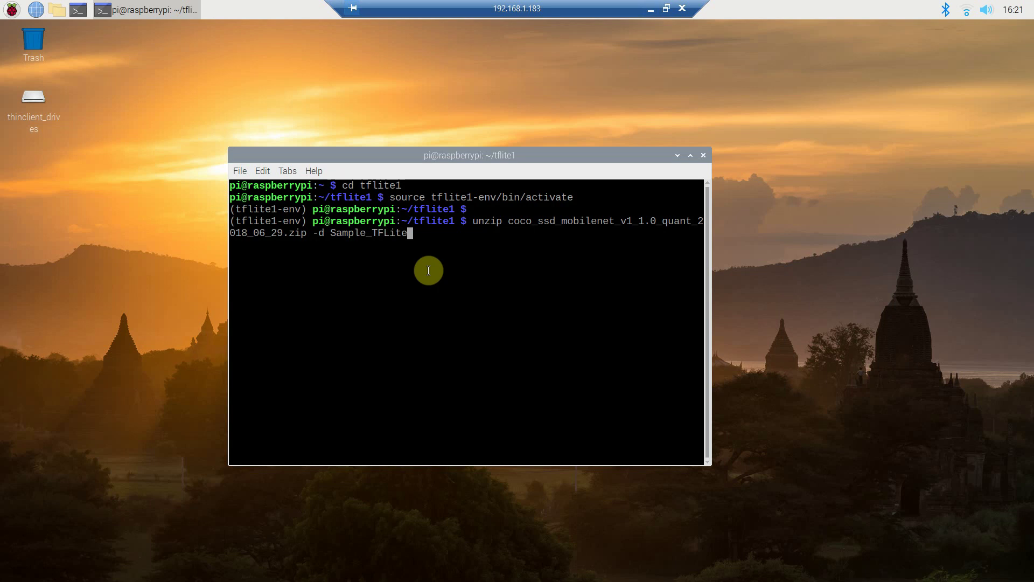
type("_")
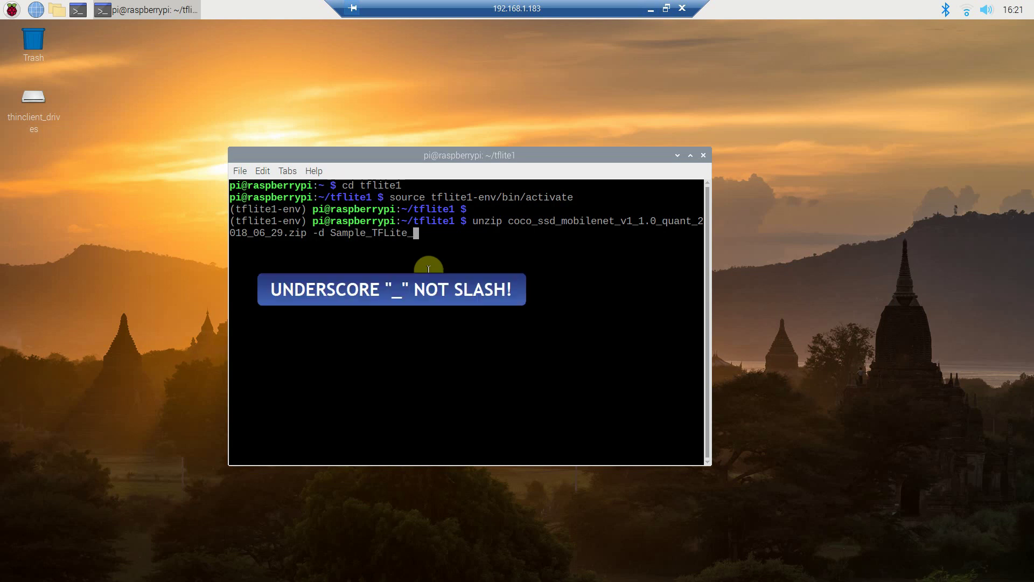
type("model")
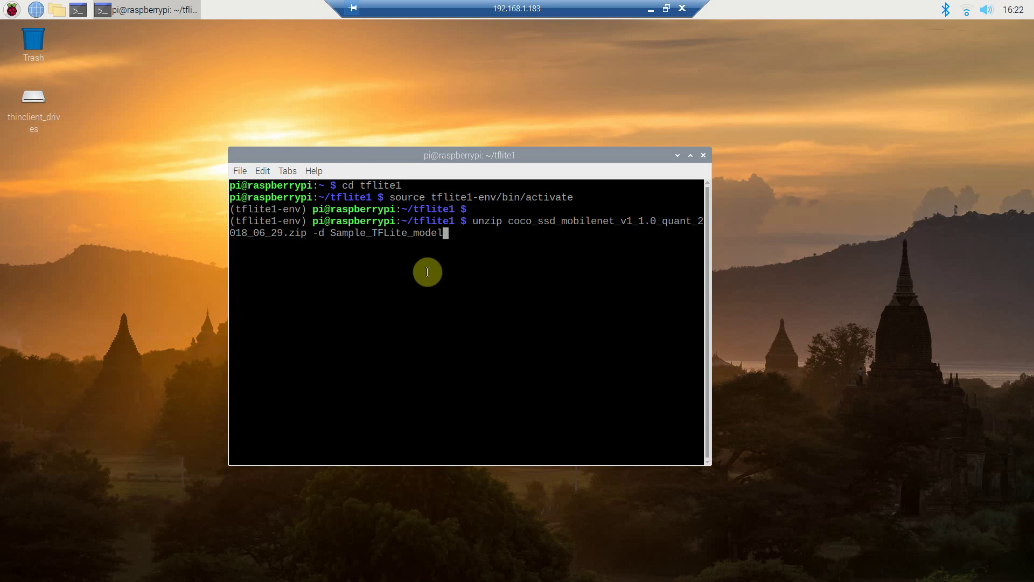
key("Left")
key("Left")
key("Left")
key("Left")
key("Left")
key("Left")
key("Left")
key("Left")
key("Left")
key("BackSpace")
type("l")
Step through the folder name, then erase the whole unzip command unrun
key("Right")
key("Right")
key("Right")
key("Right")
key("Right")
key("Left")
key("Left")
key("Left")
key("Left")
key("Left")
key("Left")
key("Right")
key("Right")
key("Right")
key("Left")
key("Left")
key("Left")
key("Right")
key("Right")
key("Right")
key("Right")
key("Right")
key("Right")
key("Right")
key("Right")
key("Right")
key("Right")
key("Left")
key("Left")
key("Right")
key("Right")
key("BackSpace")
key("BackSpace")
key("BackSpace")
key("BackSpace")
key("BackSpace")
key("BackSpace")
key("BackSpace")
key("BackSpace")
key("BackSpace")
key("BackSpace")
key("BackSpace")
key("BackSpace")
key("BackSpace")
key("BackSpace")
key("BackSpace")
key("BackSpace")
key("BackSpace")
key("BackSpace")
key("BackSpace")
key("BackSpace")
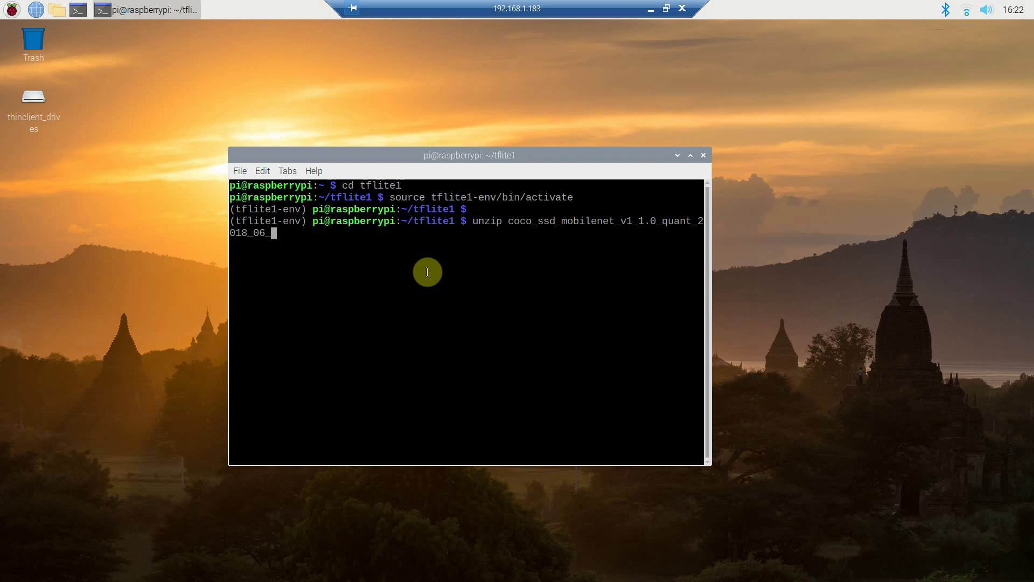
key("BackSpace")
key("BackSpace")
key("BackSpace")
key("BackSpace")
key("BackSpace")
key("BackSpace")
key("BackSpace")
key("BackSpace")
key("BackSpace")
key("BackSpace")
key("BackSpace")
key("BackSpace")
key("BackSpace")
key("BackSpace")
key("BackSpace")
key("BackSpace")
key("BackSpace")
key("BackSpace")
key("BackSpace")
key("BackSpace")
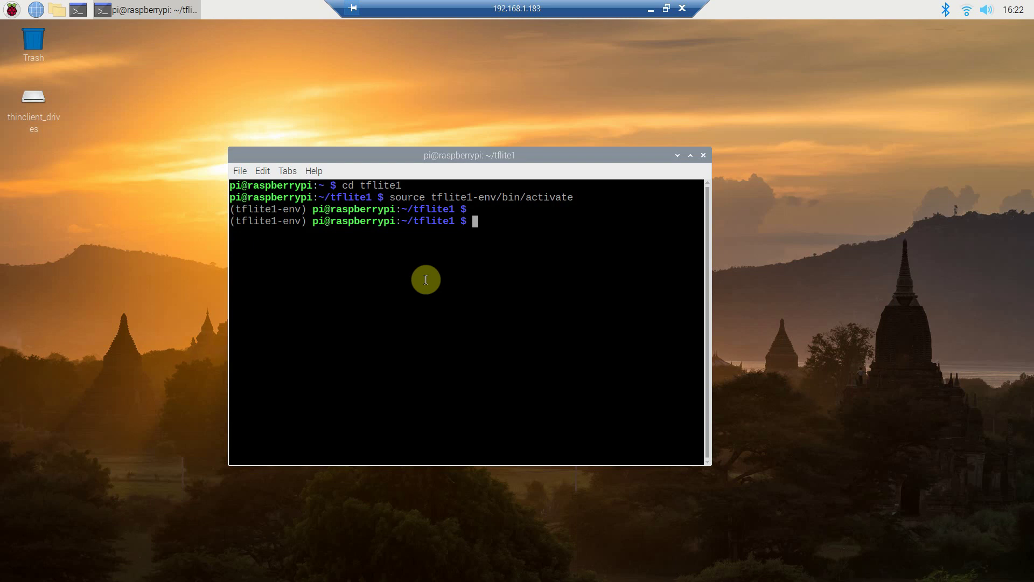
Enter 'python3 TFLite_detection_webcam.py --modeldir=Sampe_TFlite_model' at the tflite1-env prompt
type("python3 TFLite_dete")
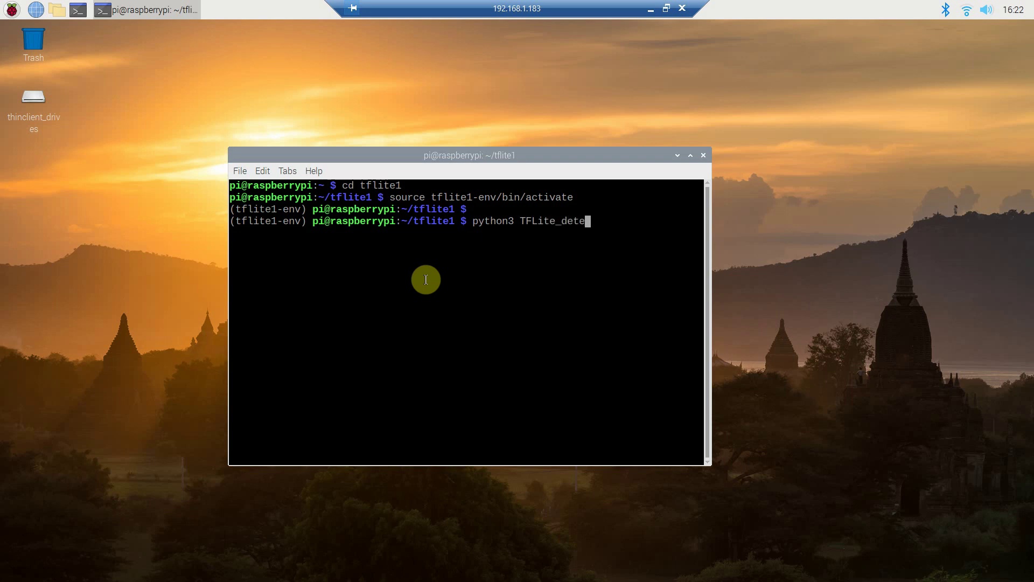
type("ction_webcam.py --modeldir")
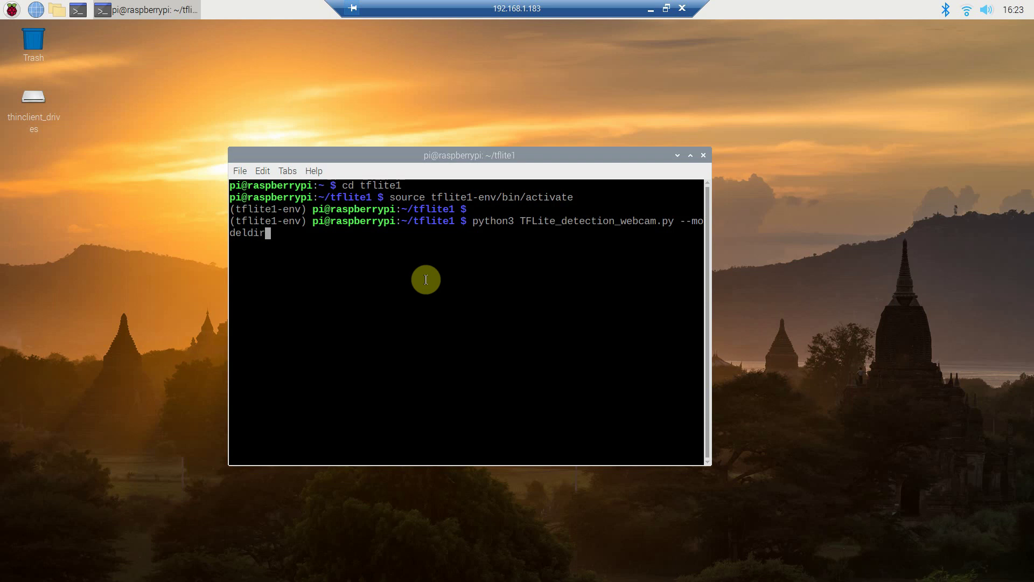
type("=Sampe_TFlite_model")
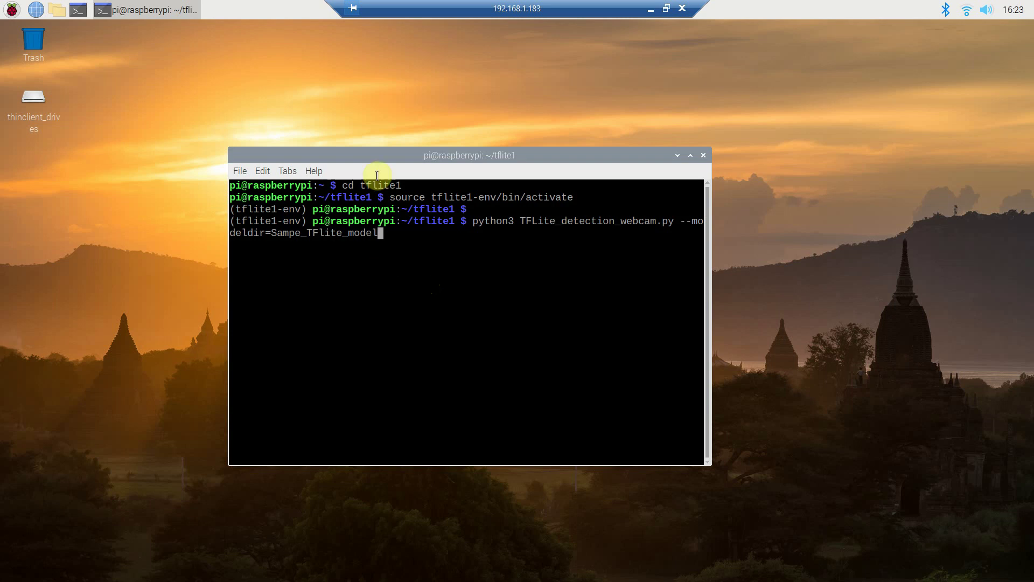
left_click(59, 11)
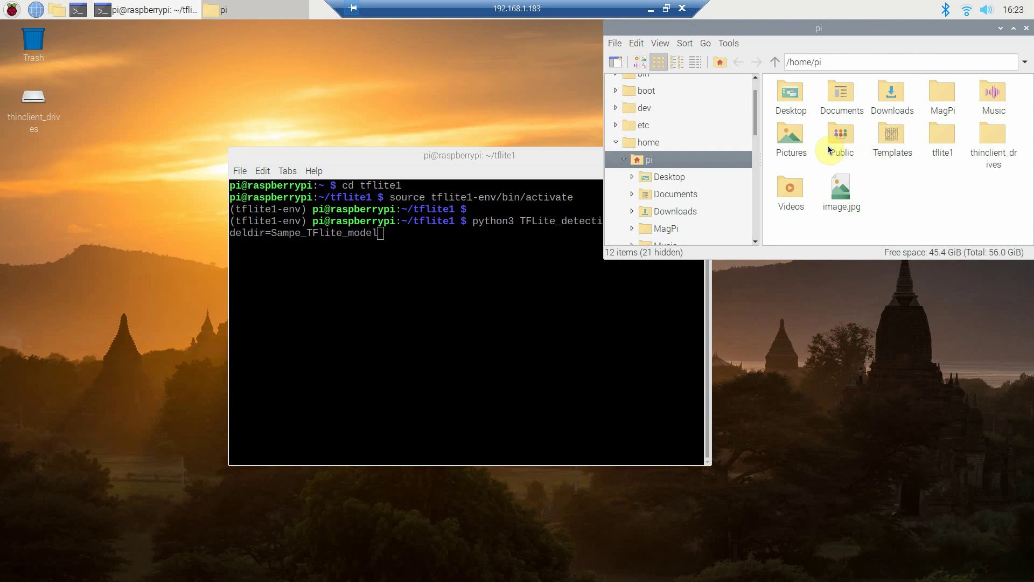
double_click(945, 139)
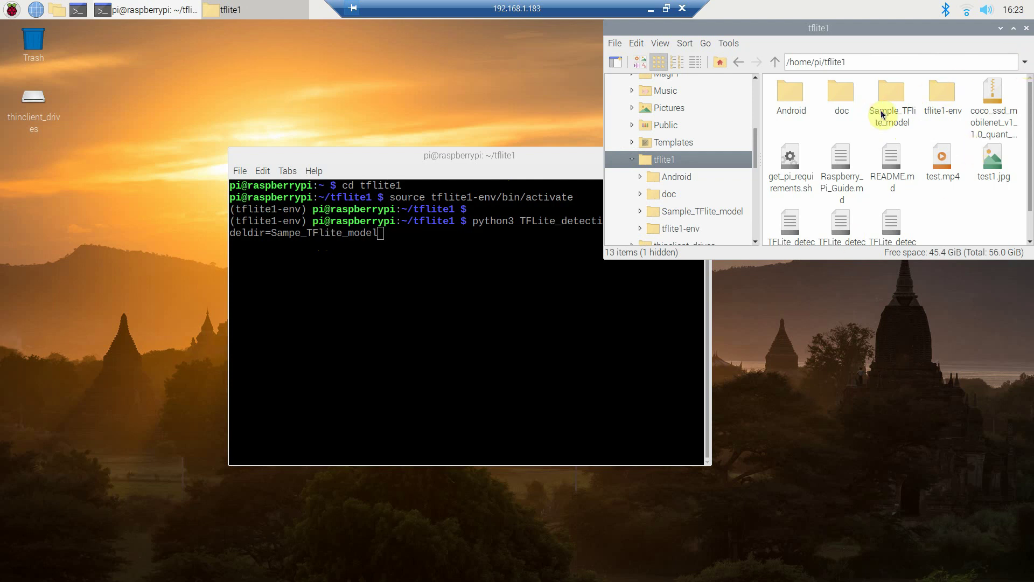
left_click(1025, 29)
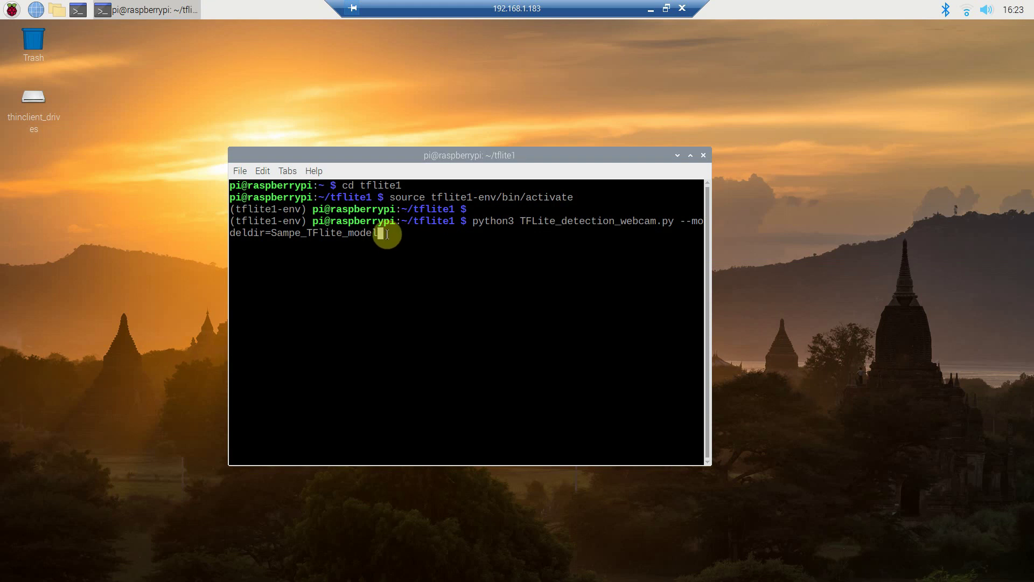
Run the detection command, which fails with a FileNotFoundError for the misspelled folder
key("Return")
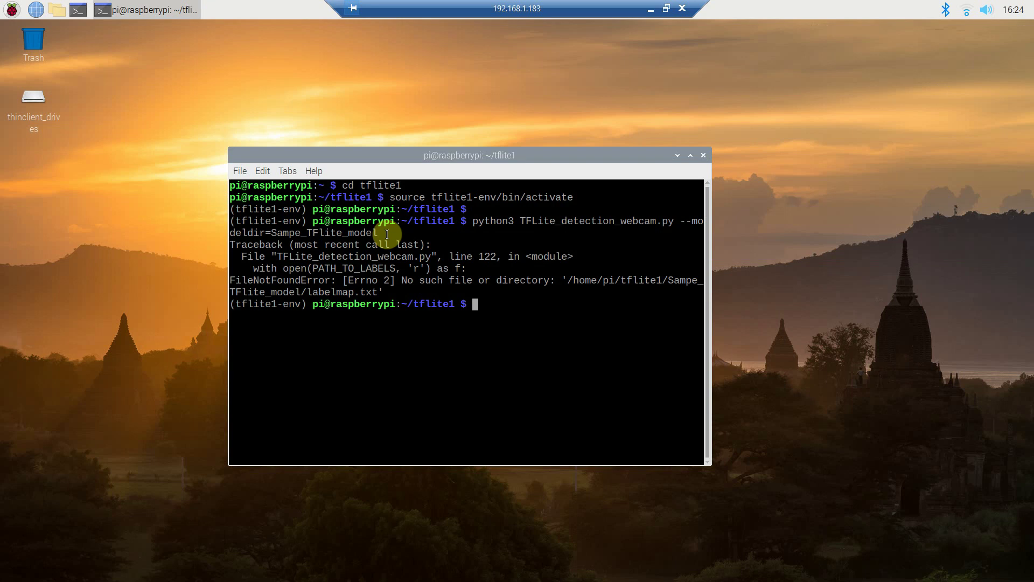
type("py")
key("BackSpace")
key("BackSpace")
Recall the command, fix Sampe to Sample_TFlite_model, and rerun it
key("Up")
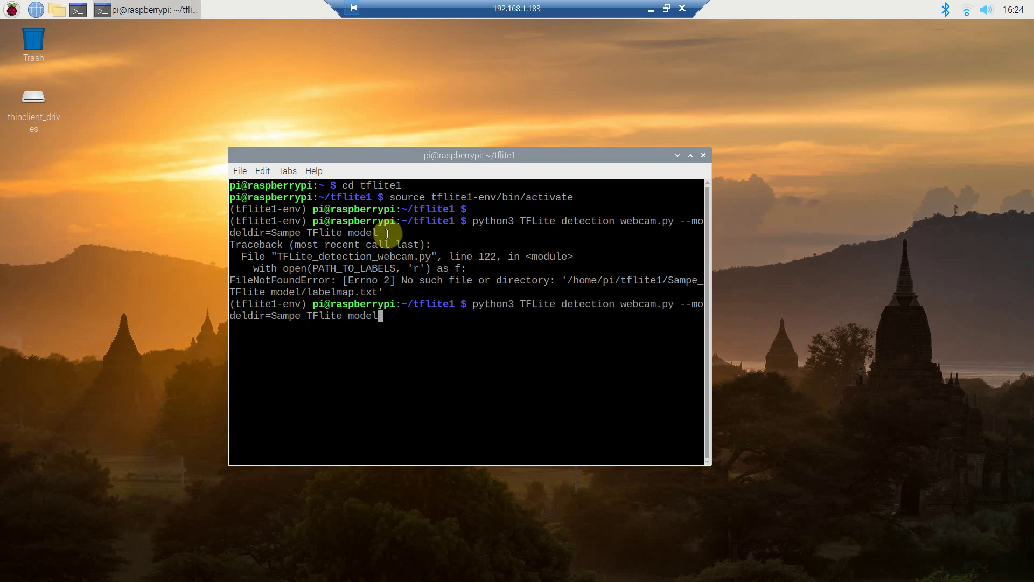
key("Left")
key("Left")
key("Left")
key("Left")
key("Left")
key("Left")
key("Left")
key("Left")
key("Left")
key("Left")
key("Left")
key("Left")
key("Left")
key("Left")
type("l")
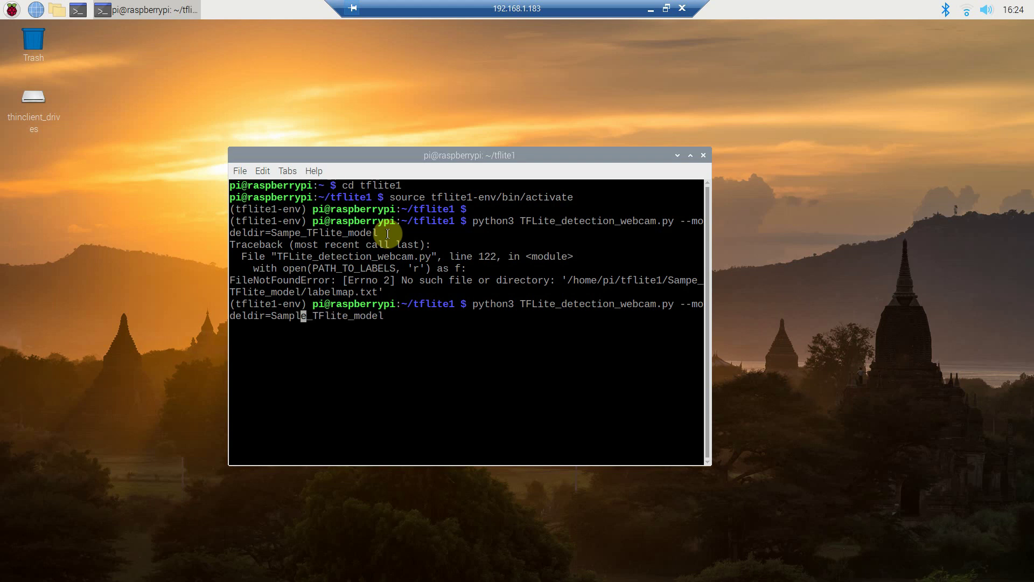
key("Right")
key("Right")
key("Right")
key("Right")
key("Right")
key("Right")
key("Right")
key("Right")
key("Right")
key("Right")
key("Right")
key("Right")
key("Right")
key("Right")
key("Return")
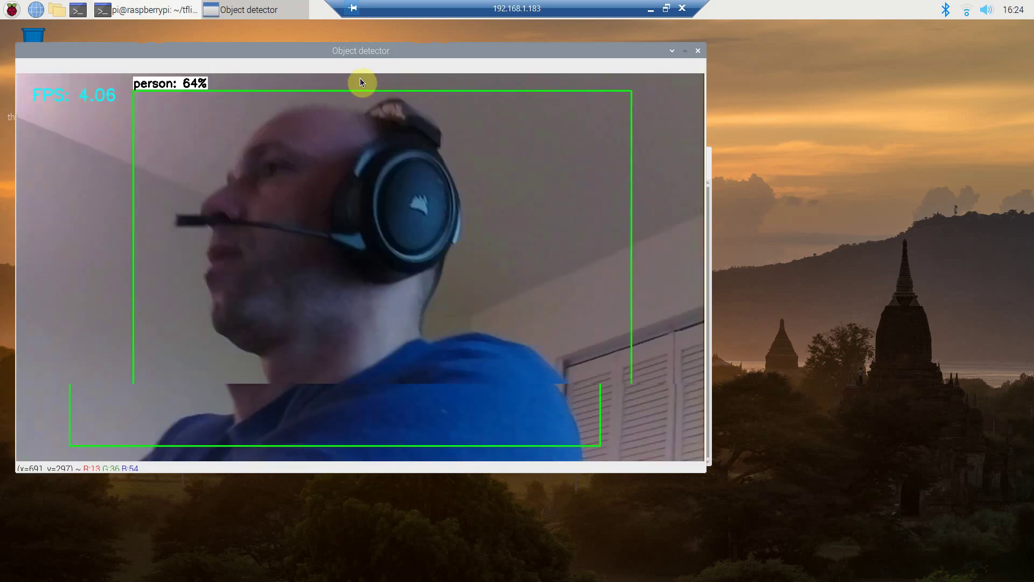
Drag the Object detector window down and right, off the desktop icons
left_click_drag(401, 58, 493, 88)
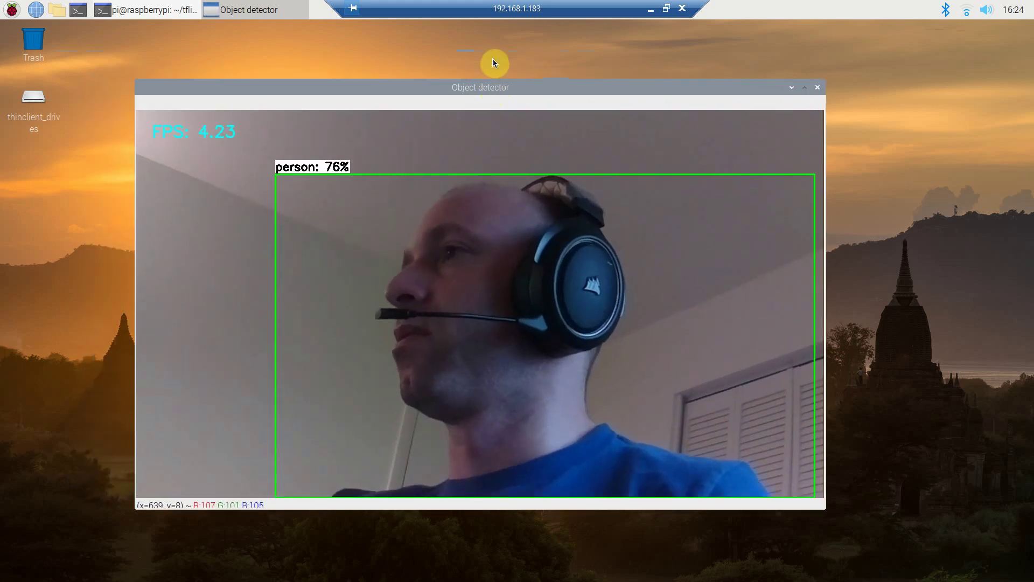